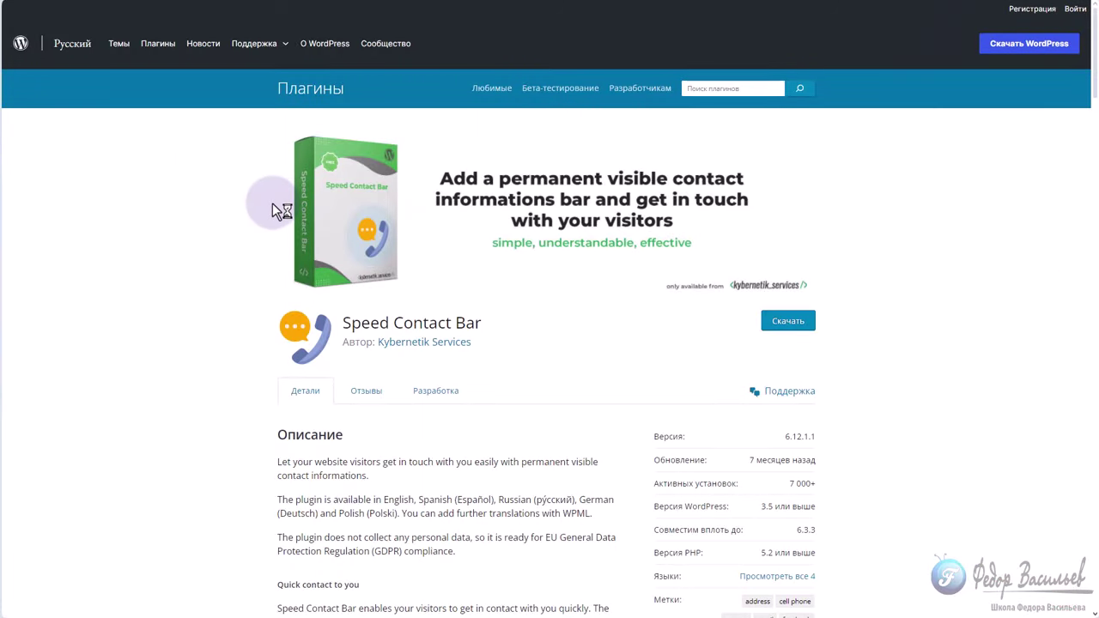
Copy the plugin name "Speed Contact Bar" from its WordPress directory page and search for it on the site's add-plugins page.
triple_click(483, 323)
key(ctrl+c)
click(404, 288)
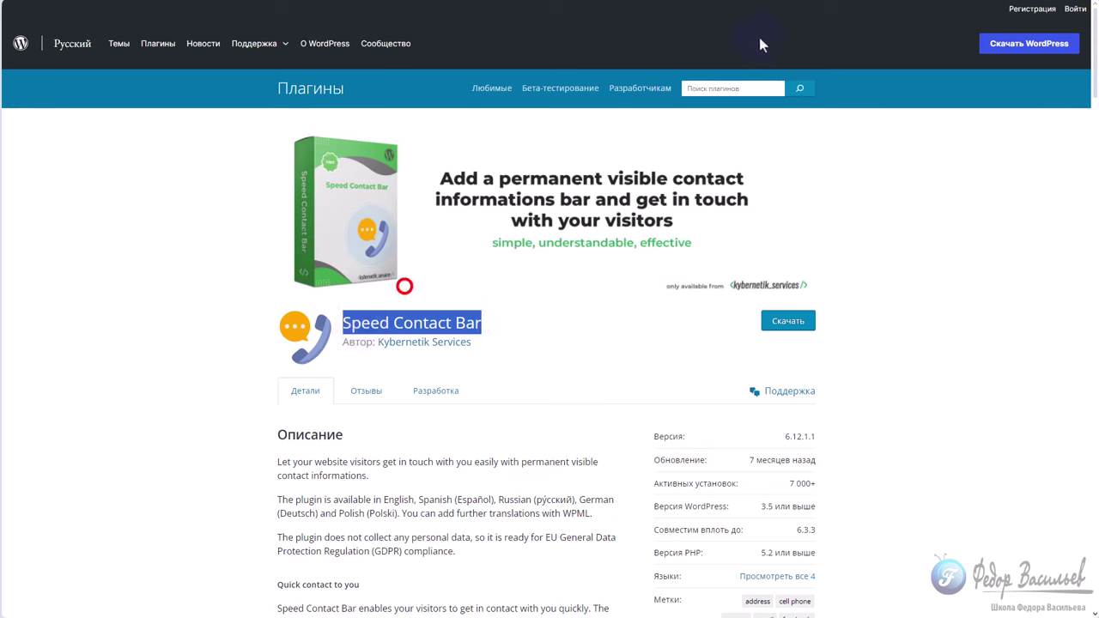
key(ctrl+Tab)
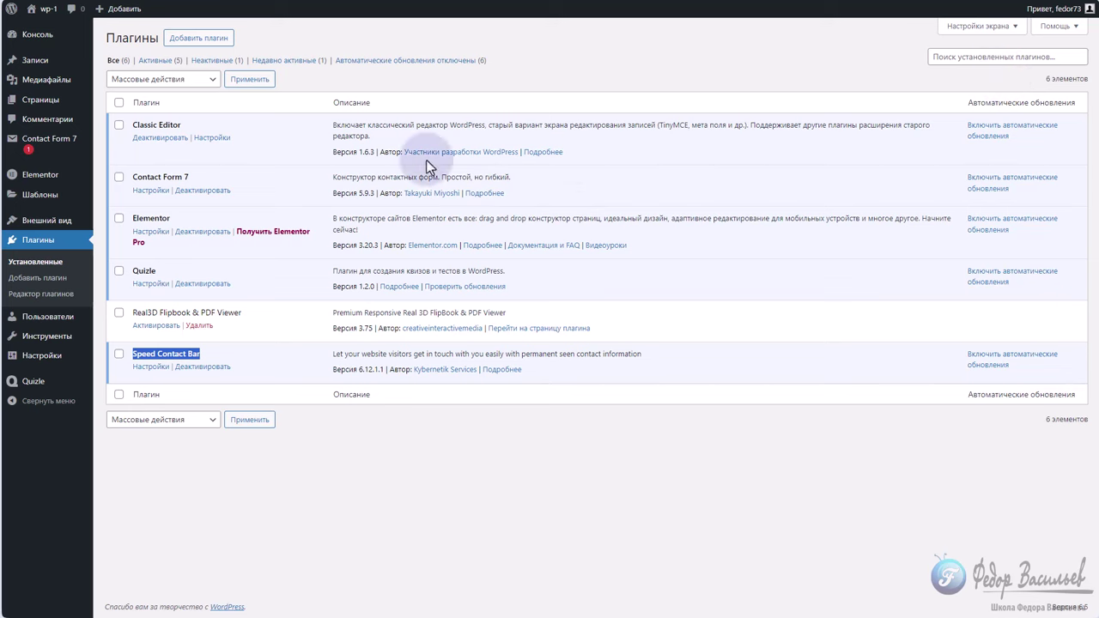
click(221, 43)
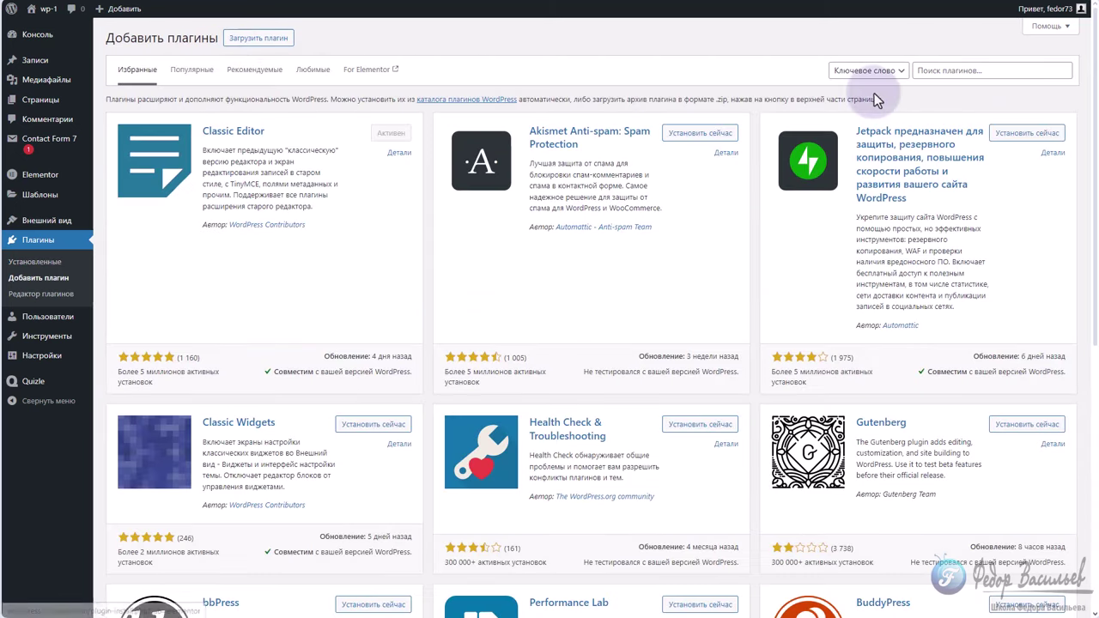
click(931, 70)
right_click(936, 73)
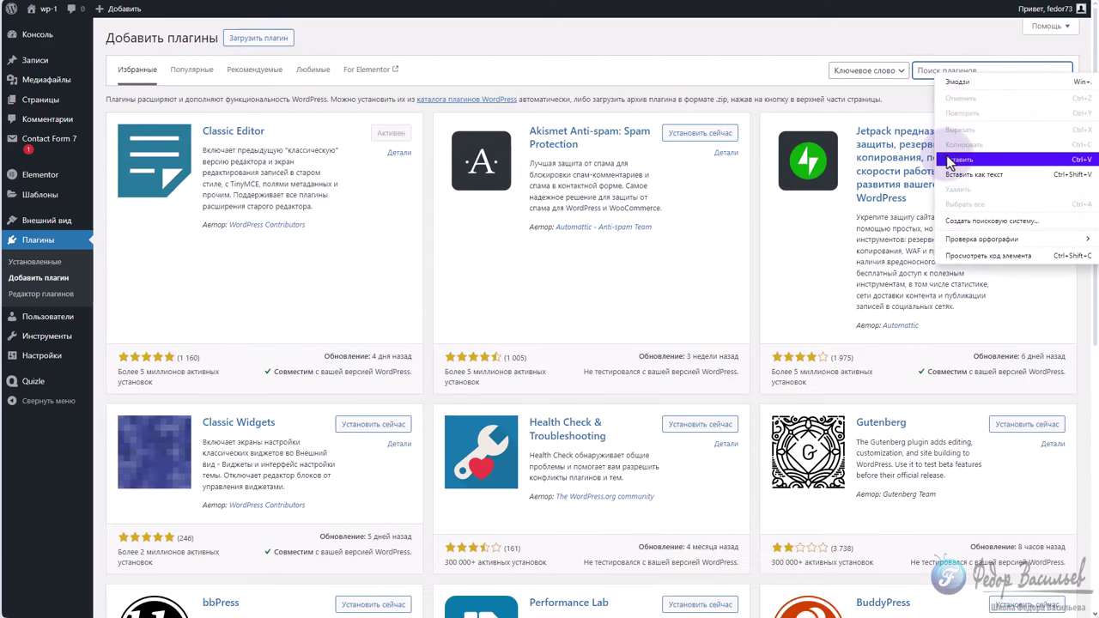
click(949, 160)
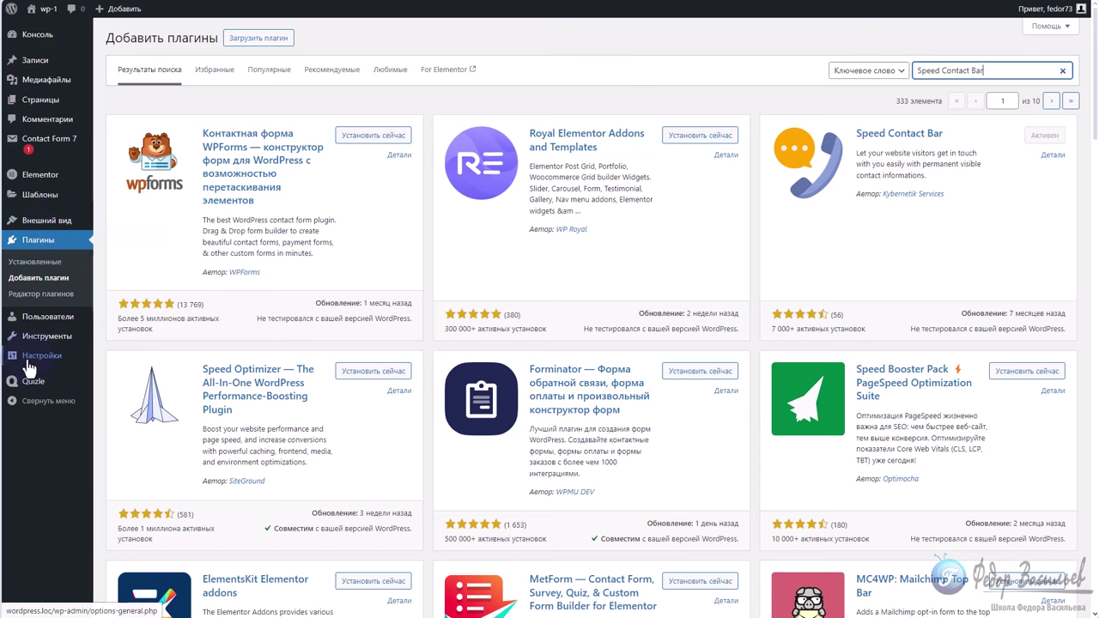
Open the Speed Contact Bar settings and look over the contact data fields.
mouse_move(29, 368)
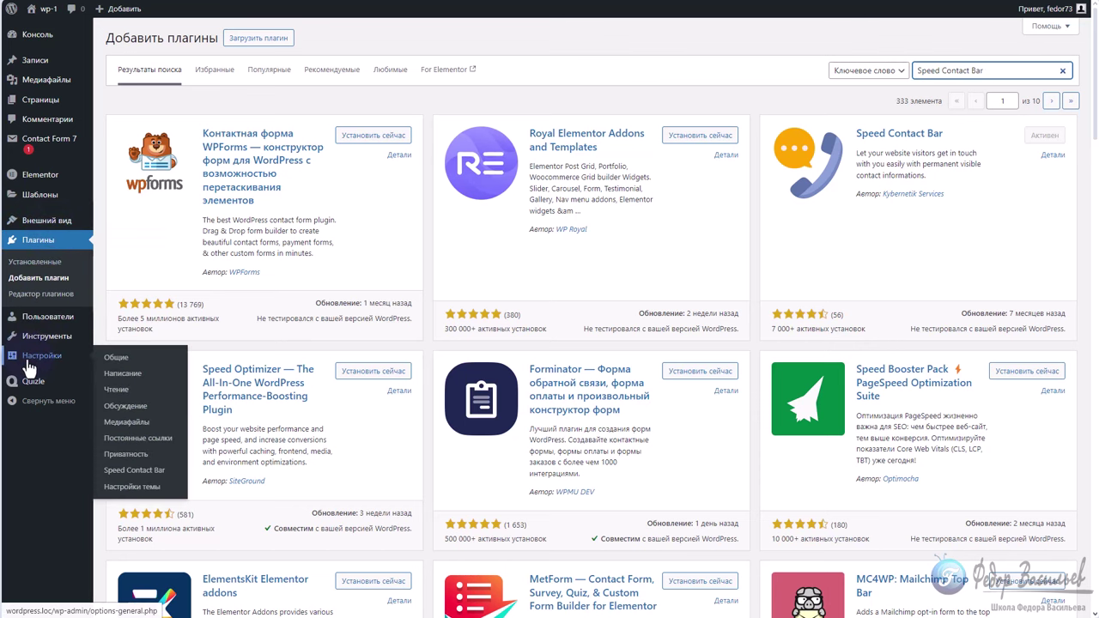
click(135, 472)
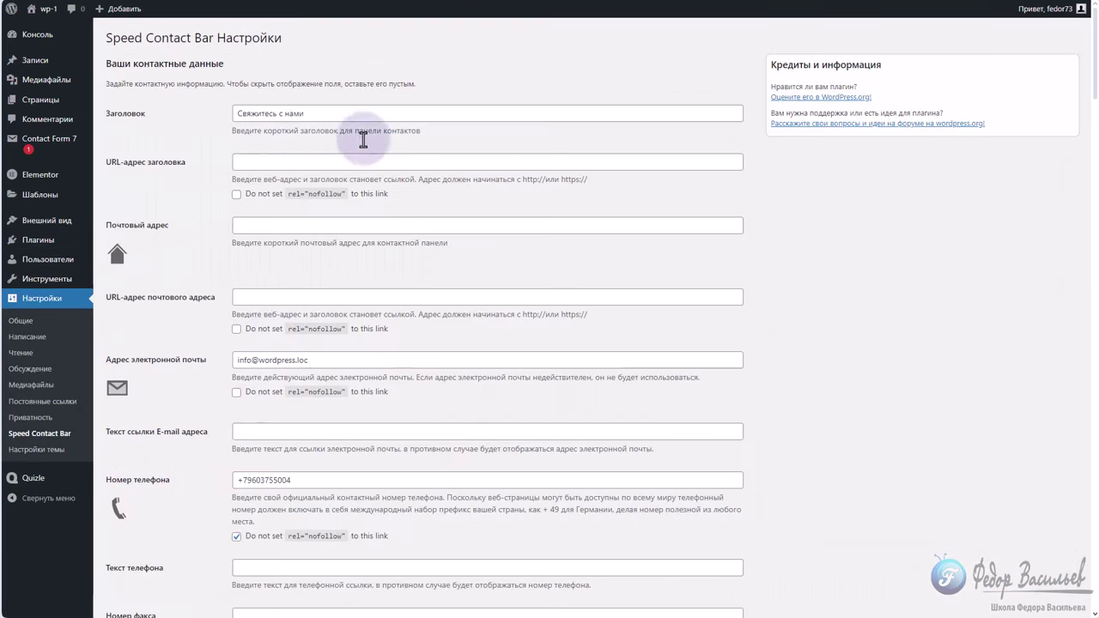
scroll(151, 278, down, 5)
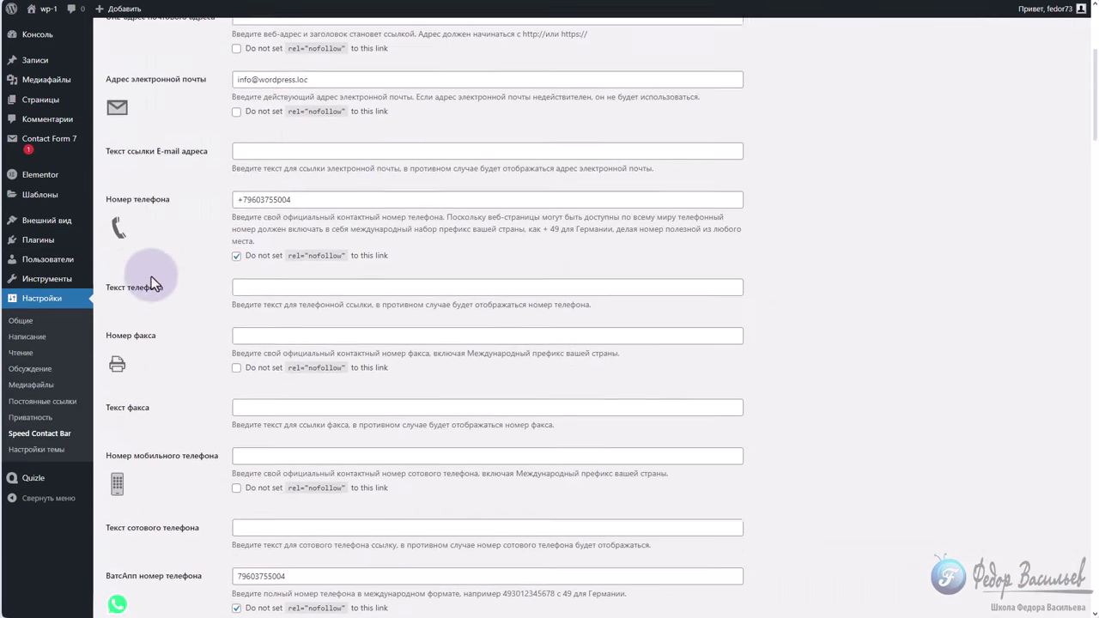
scroll(191, 446, up, 5)
scroll(204, 392, up, 1)
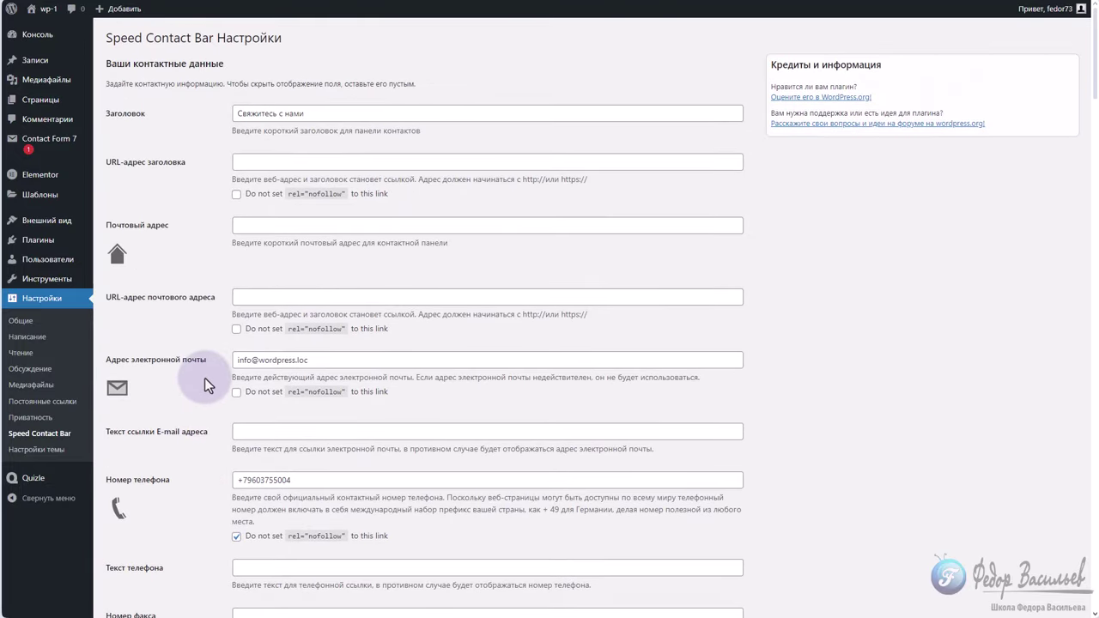
Fill in the heading URL of the contact bar with the owner's https website address.
triple_click(279, 114)
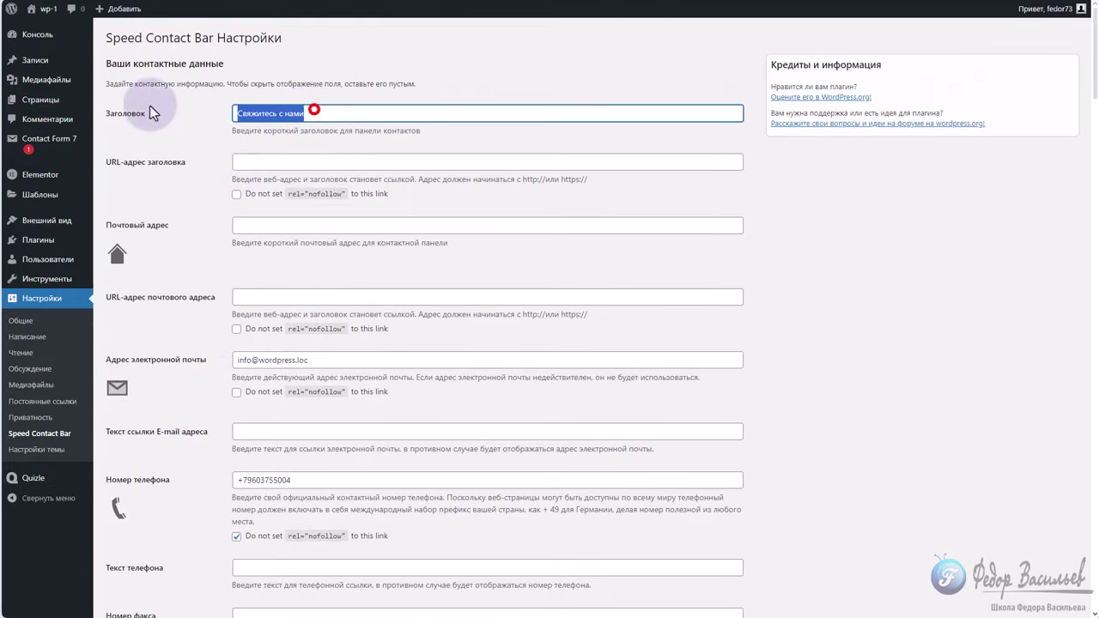
click(192, 140)
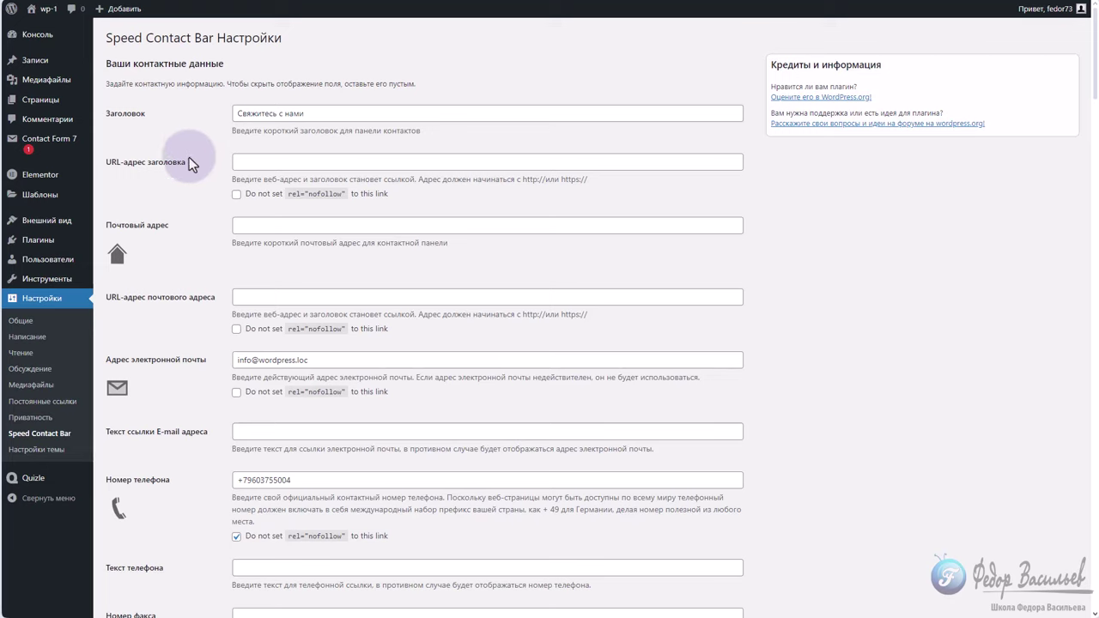
click(256, 166)
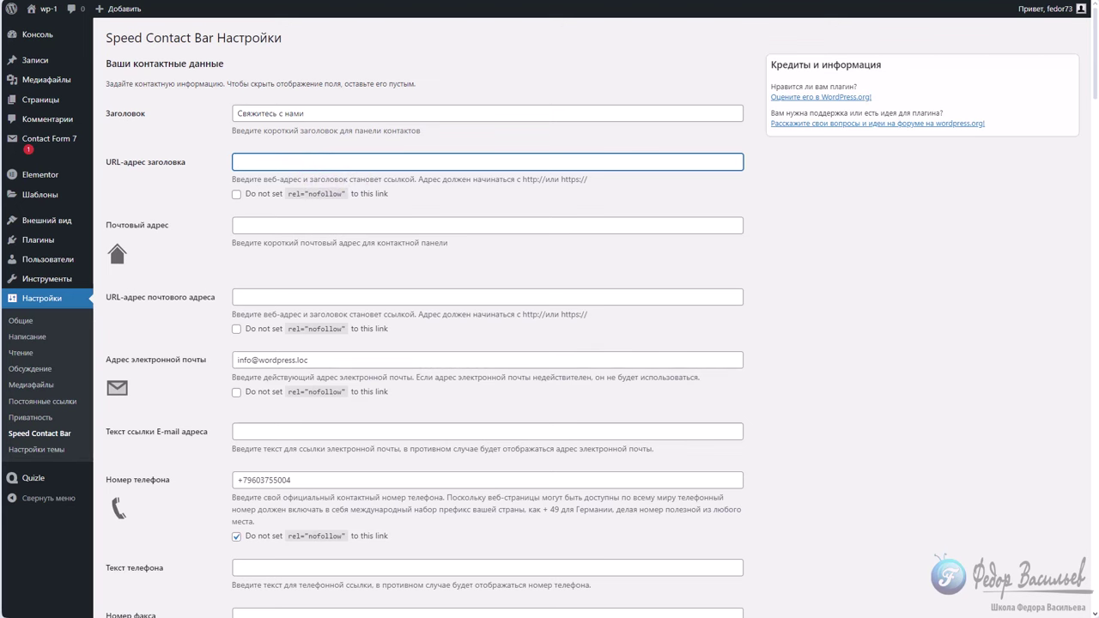
text(https://fedorvasiliev.ru)
Replace the e-mail address with the owner's e-mail and enable "Do not set rel="nofollow" to this link" for it.
scroll(306, 166, down, 3)
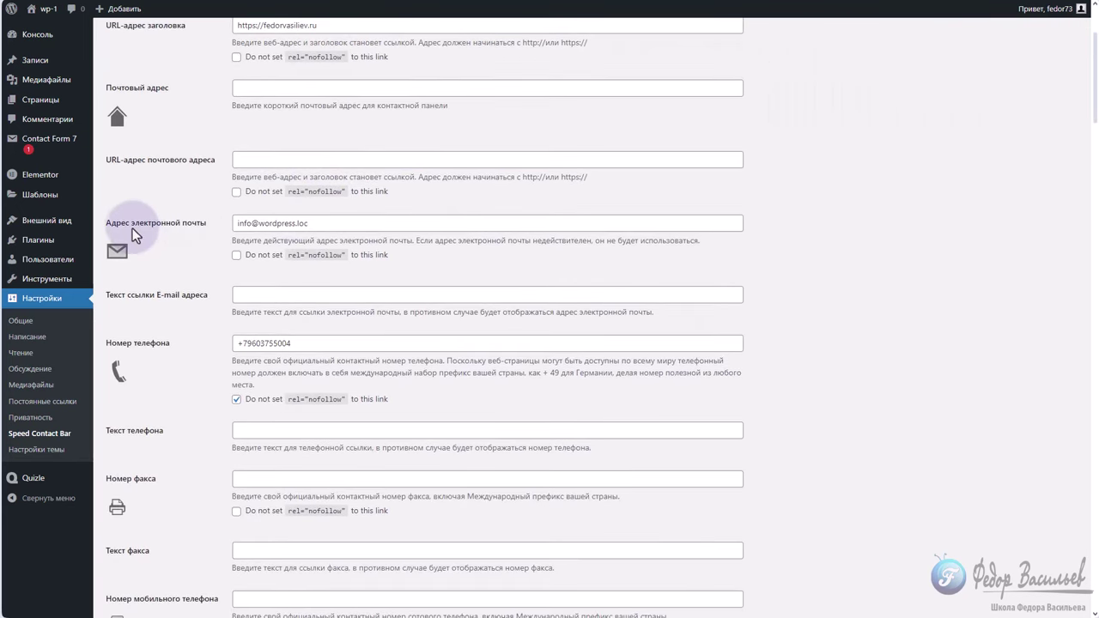
drag(179, 225, 179, 224)
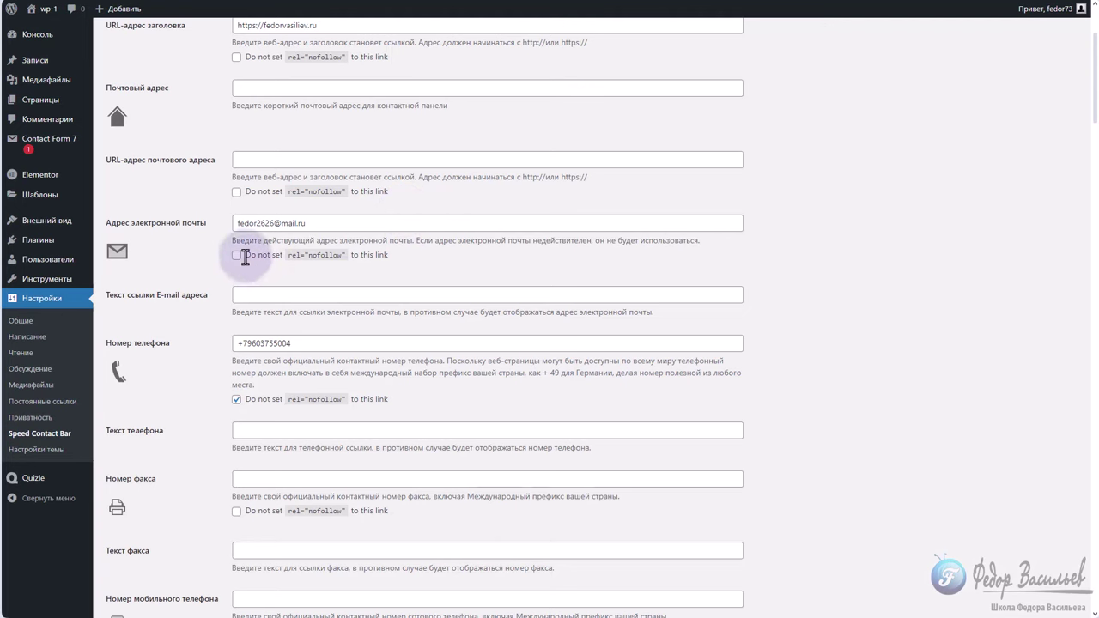
scroll(245, 257, up, 1)
click(236, 312)
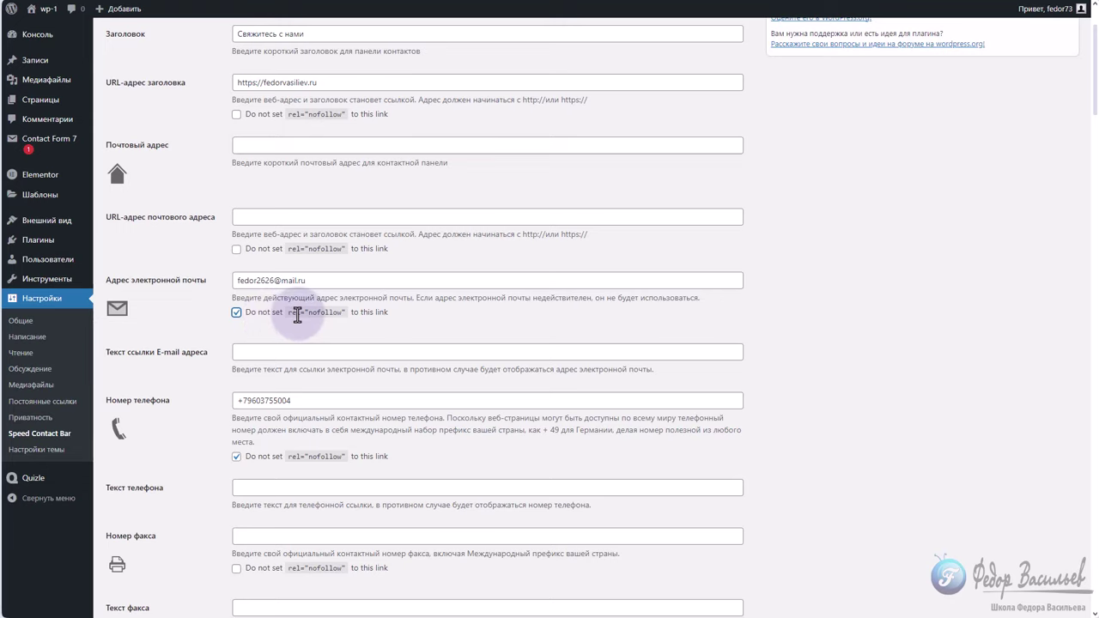
drag(307, 312, 347, 312)
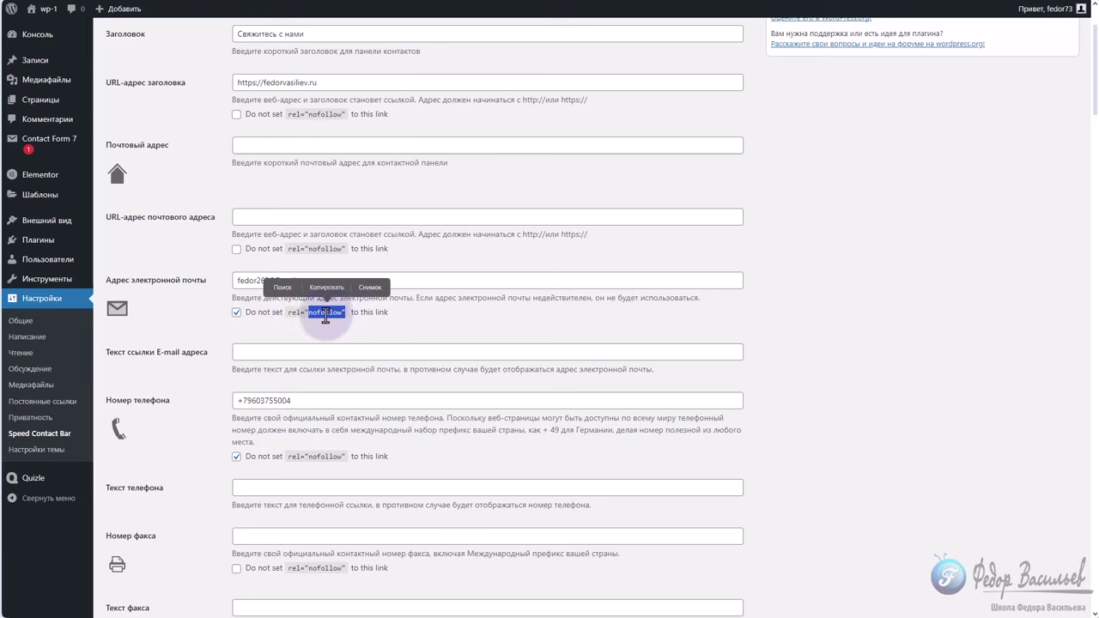
click(306, 313)
drag(326, 280, 219, 284)
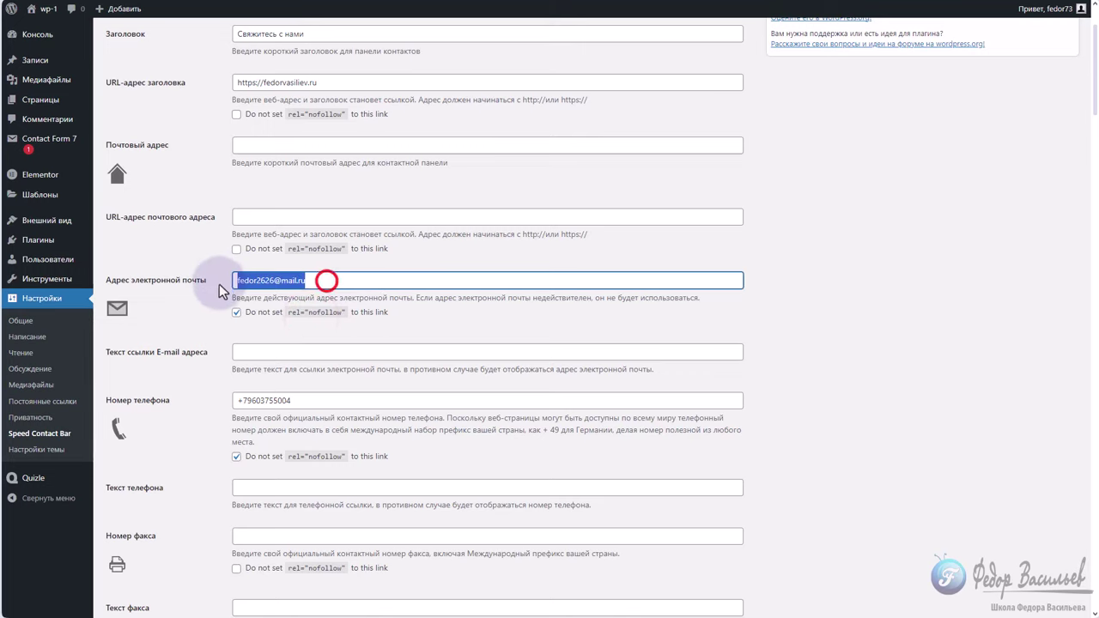
click(280, 312)
click(405, 318)
Examine the e-mail link text, phone number and WhatsApp number fields, including their hints on the international number format.
scroll(255, 190, down, 2)
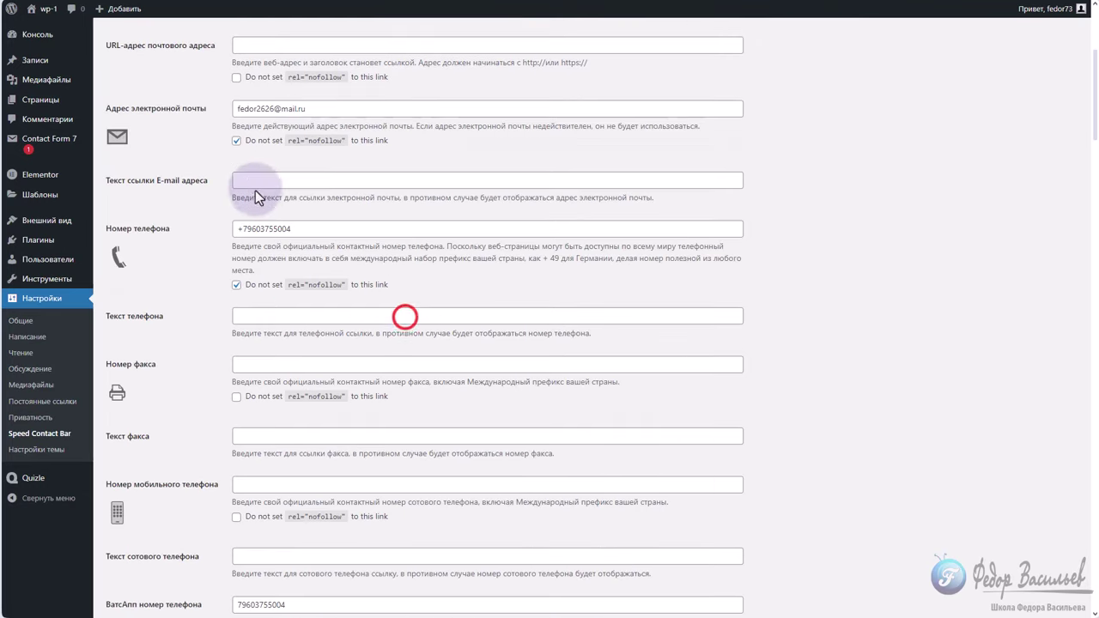
click(255, 183)
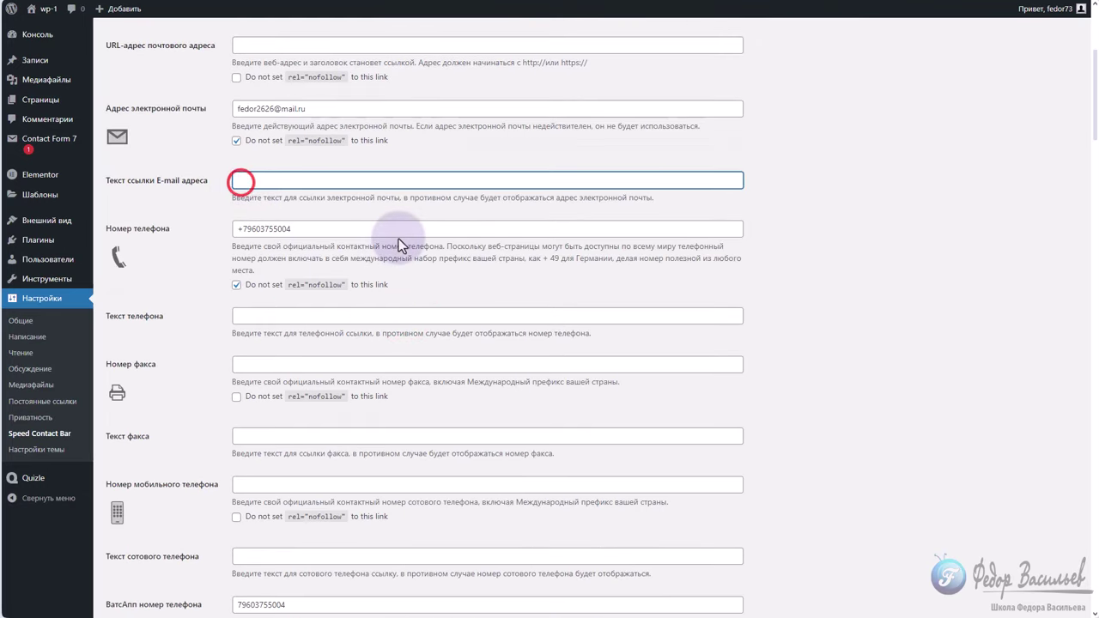
scroll(312, 233, down, 1)
click(314, 160)
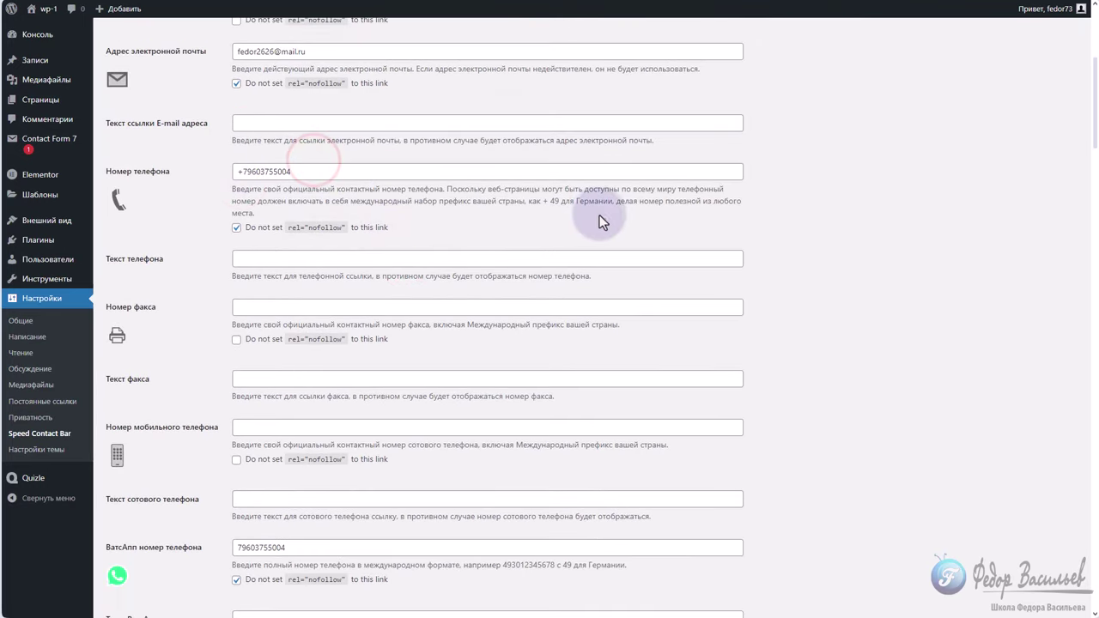
drag(570, 200, 502, 190)
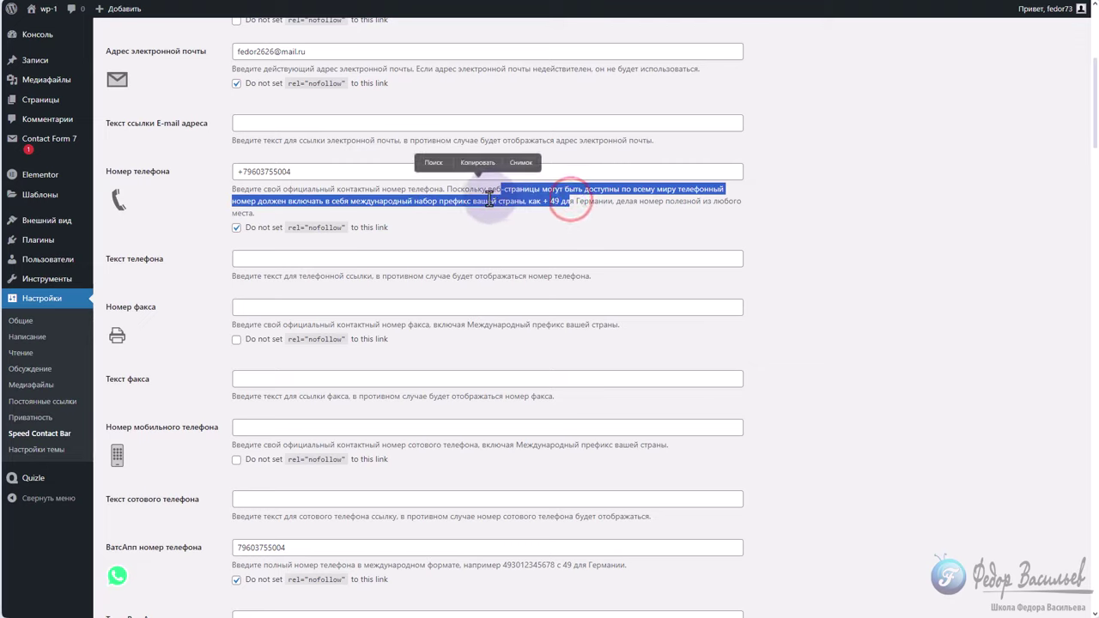
triple_click(289, 172)
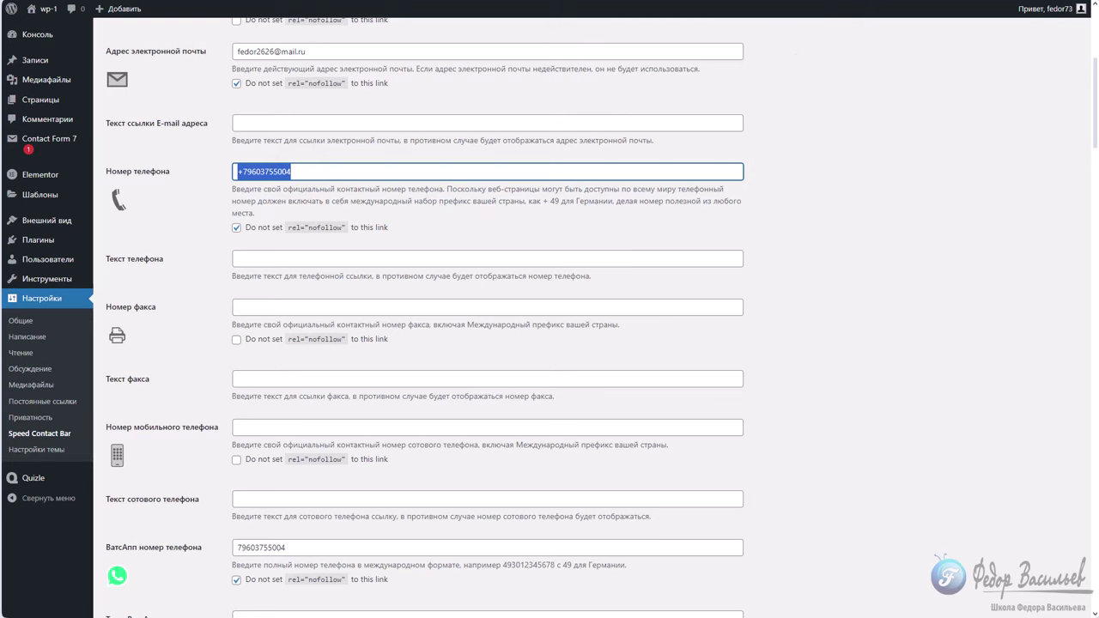
click(449, 83)
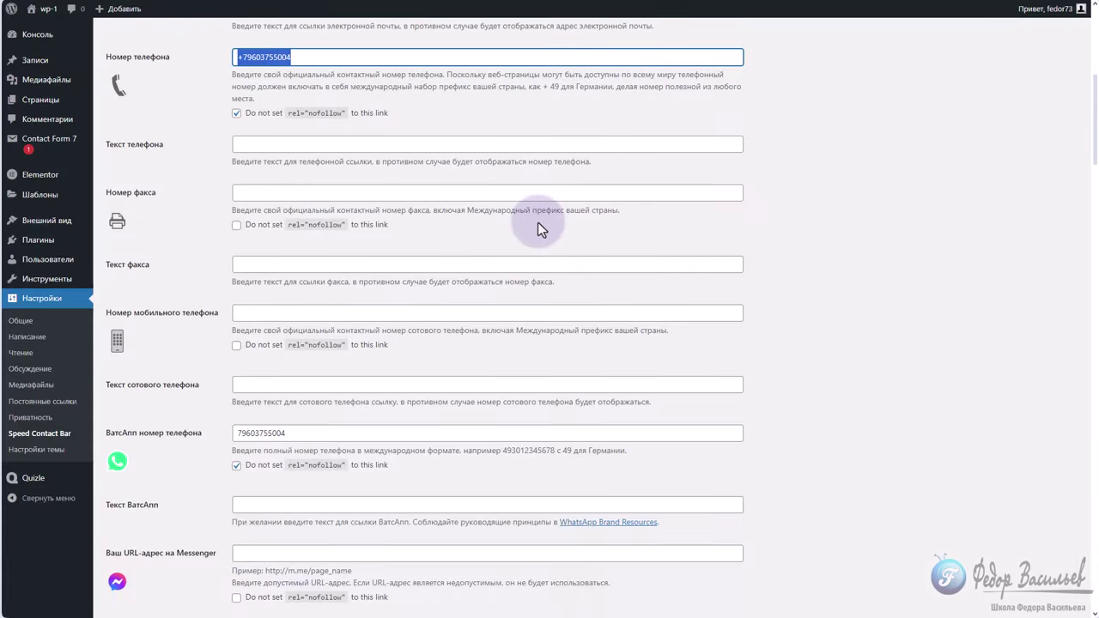
scroll(537, 222, down, 3)
scroll(470, 189, down, 1)
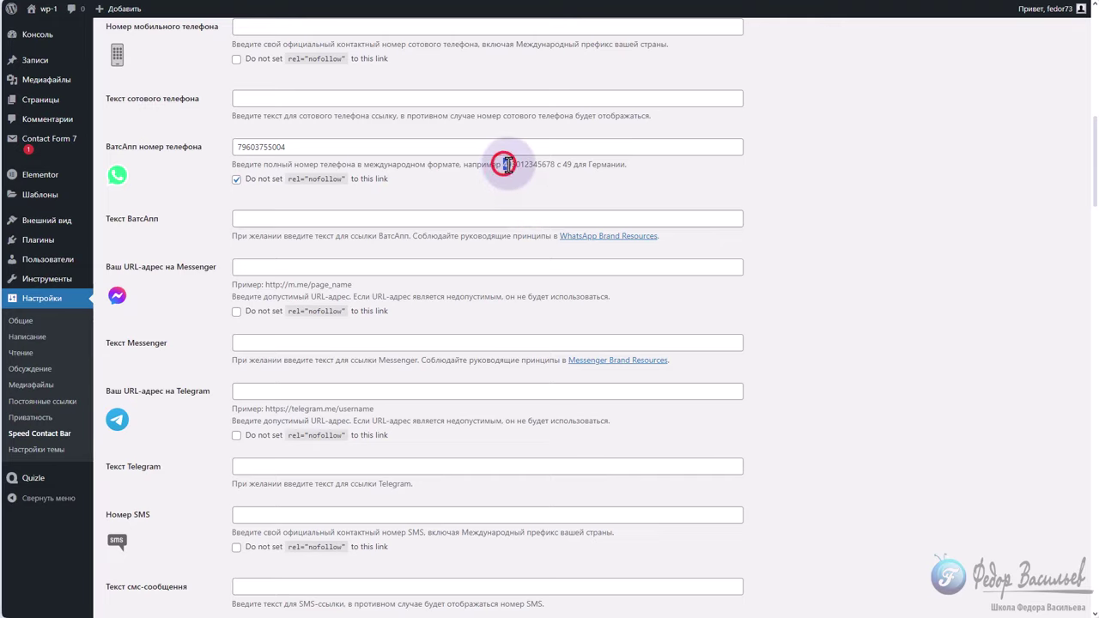
drag(505, 165, 545, 165)
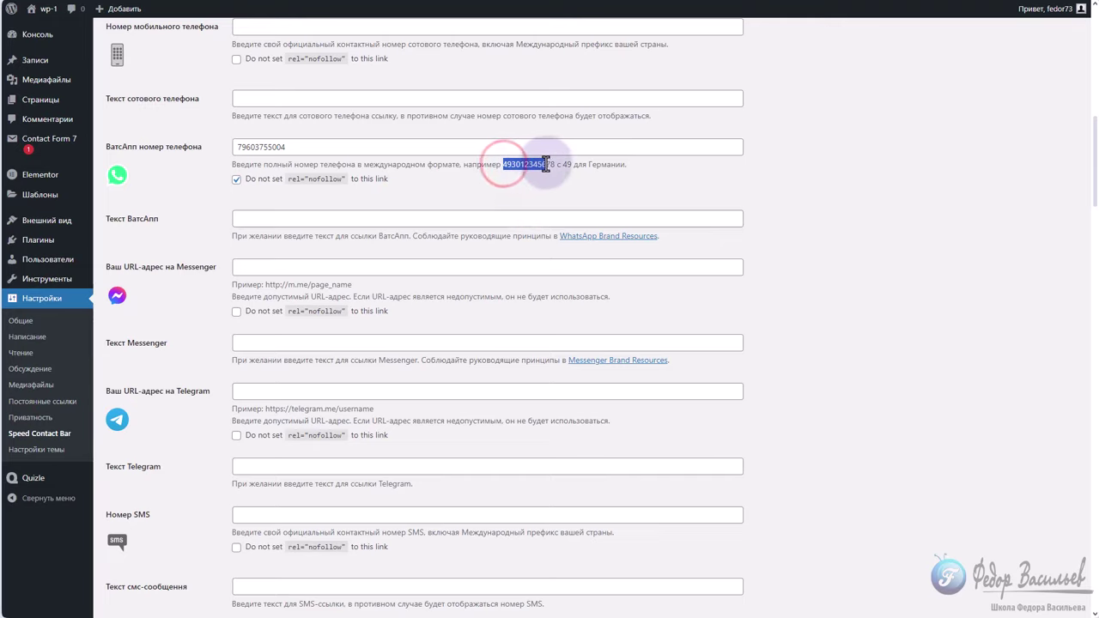
click(318, 147)
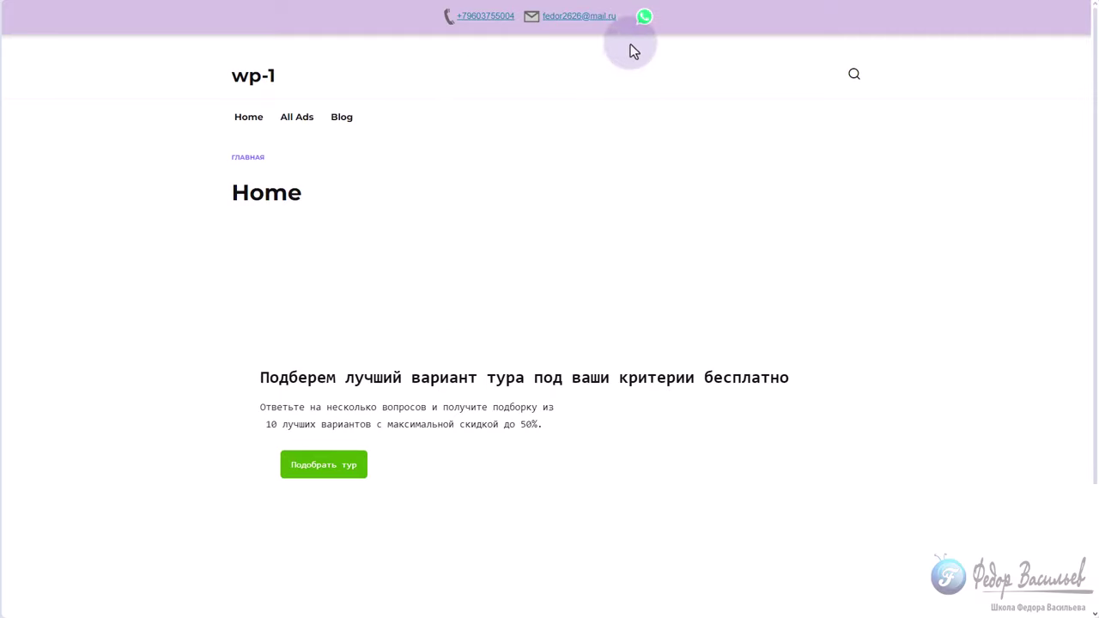
Test the WhatsApp link in the contact bar on the site's home page, continue to the chat, and return to the plugin settings.
click(640, 18)
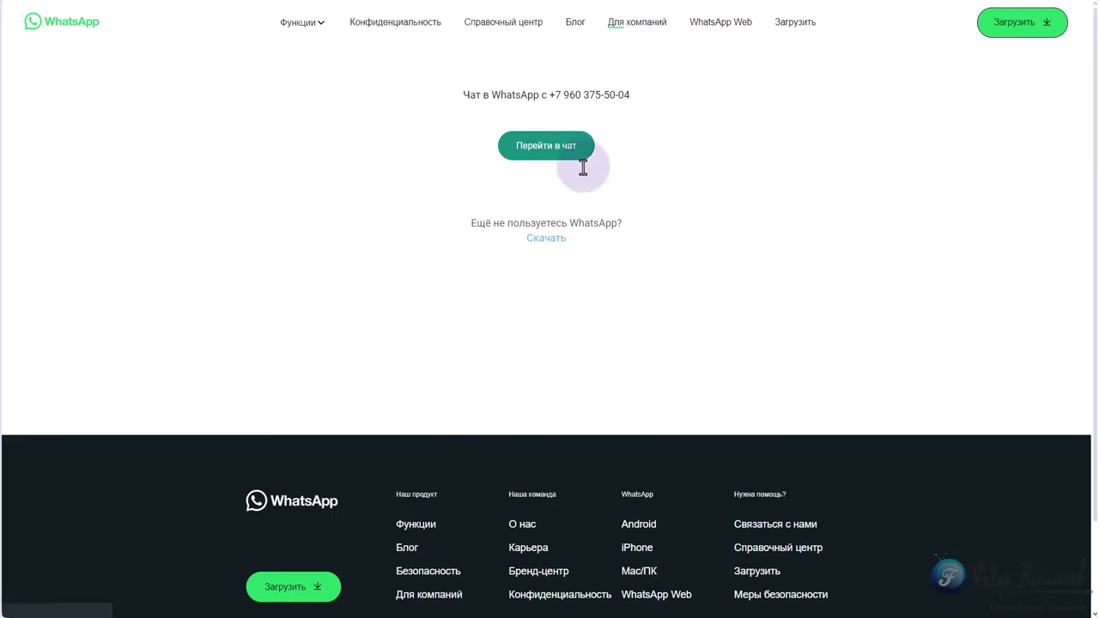
click(542, 142)
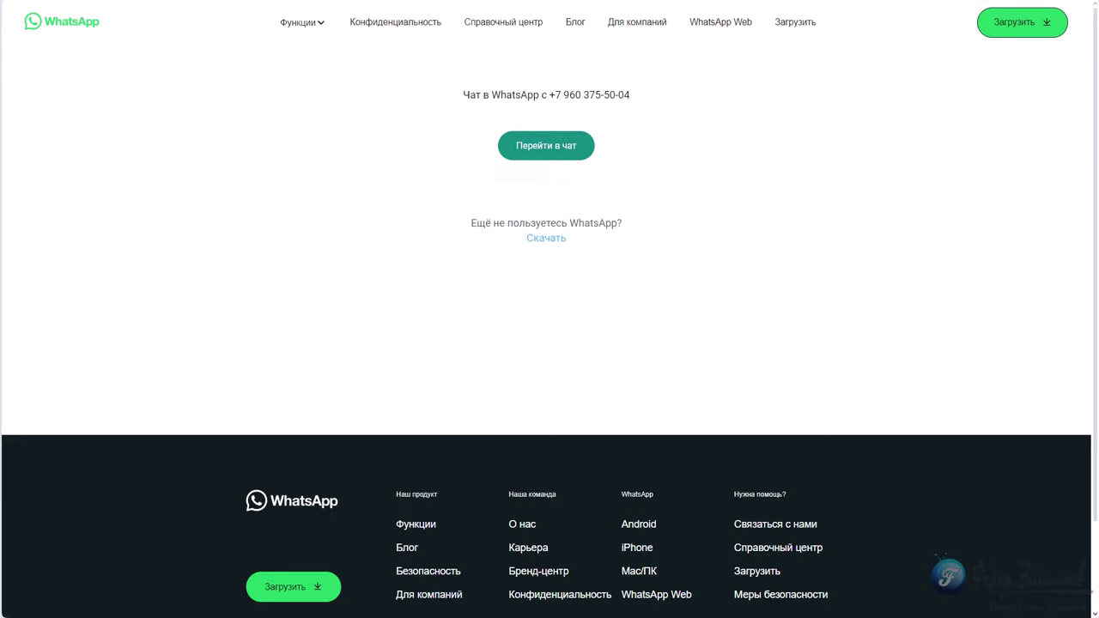
key(ctrl+w)
key(ctrl+shift+a)
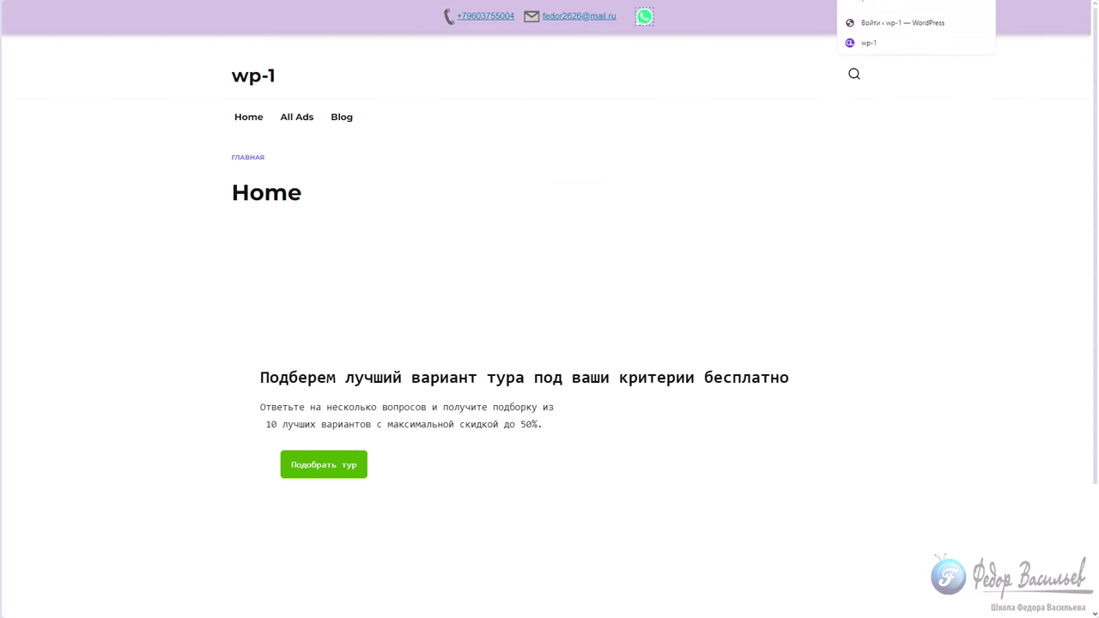
key(Return)
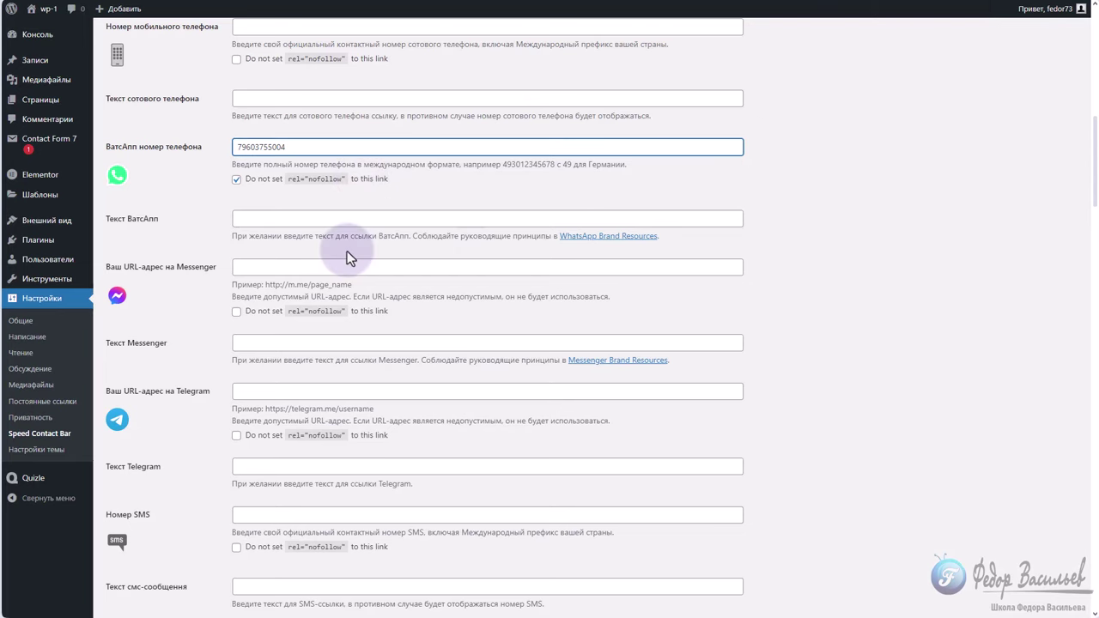
Examine the remaining messenger and social network fields, from Messenger and Telegram through Skype to YouTube and Xing.
scroll(366, 223, down, 2)
scroll(258, 225, down, 1)
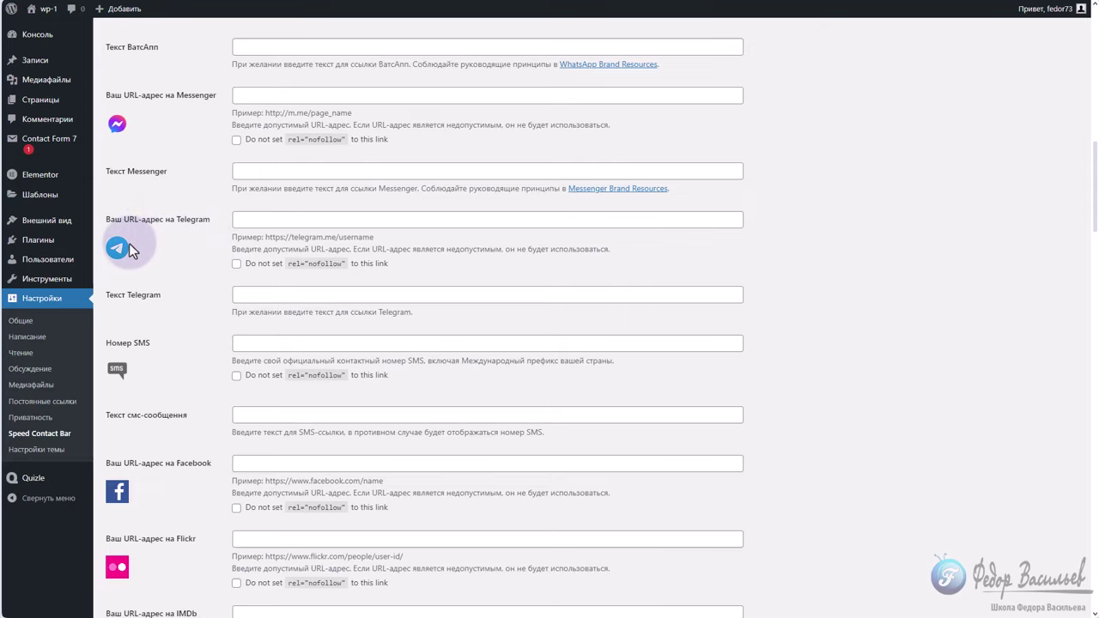
scroll(131, 237, down, 3)
scroll(130, 237, down, 10)
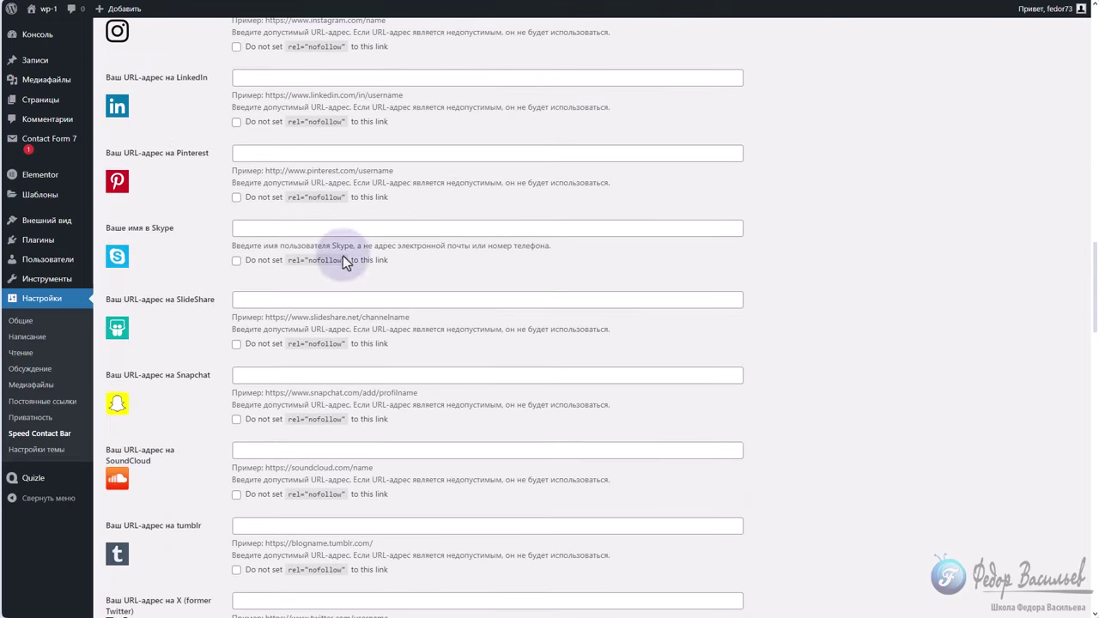
drag(515, 245, 445, 246)
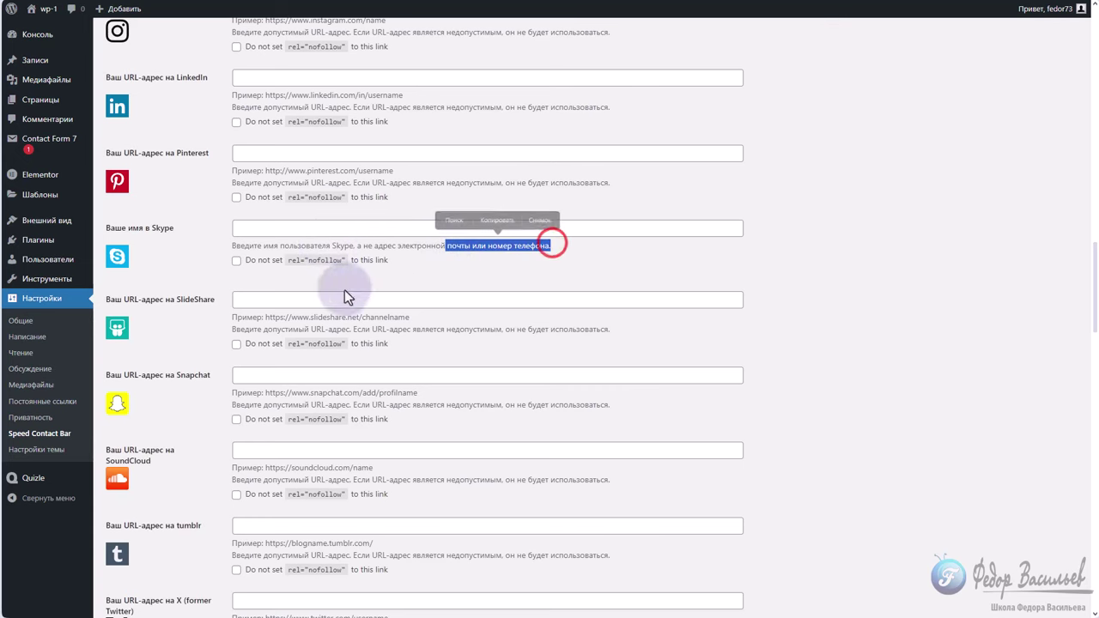
scroll(182, 254, down, 2)
scroll(181, 207, down, 5)
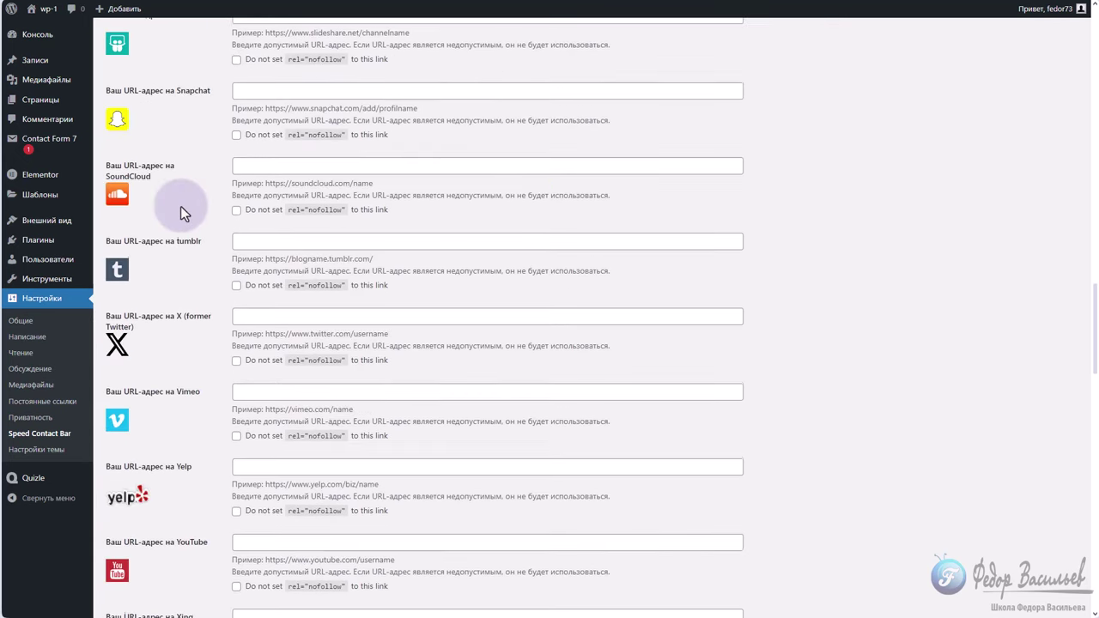
scroll(181, 206, down, 4)
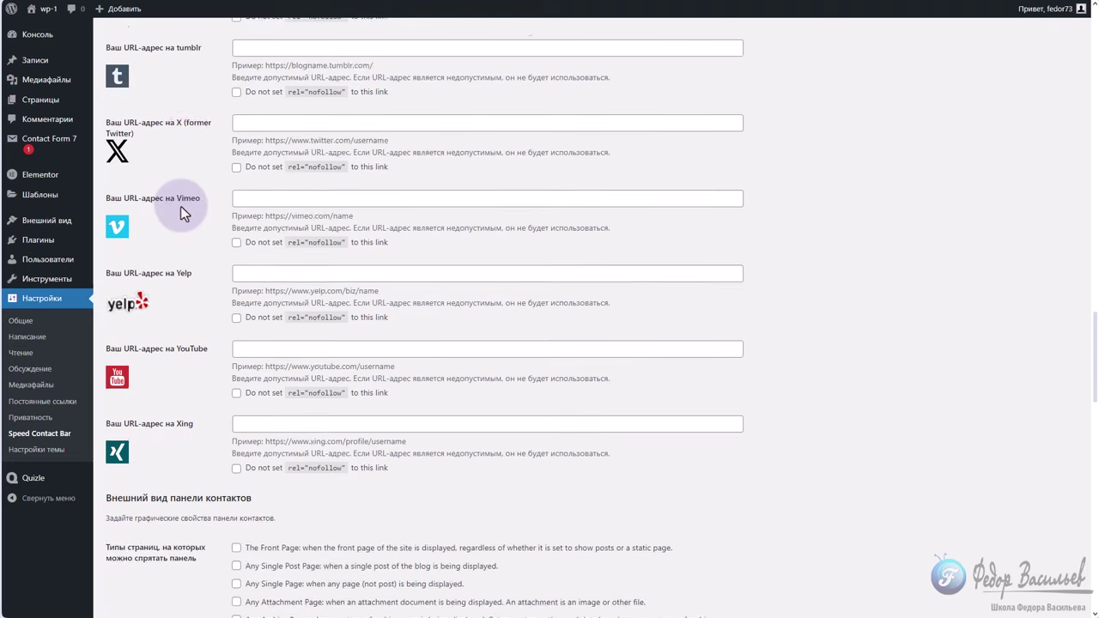
Examine the page types on which the bar can be hidden, from The Front Page to A 404 Not Found Page.
scroll(175, 253, down, 3)
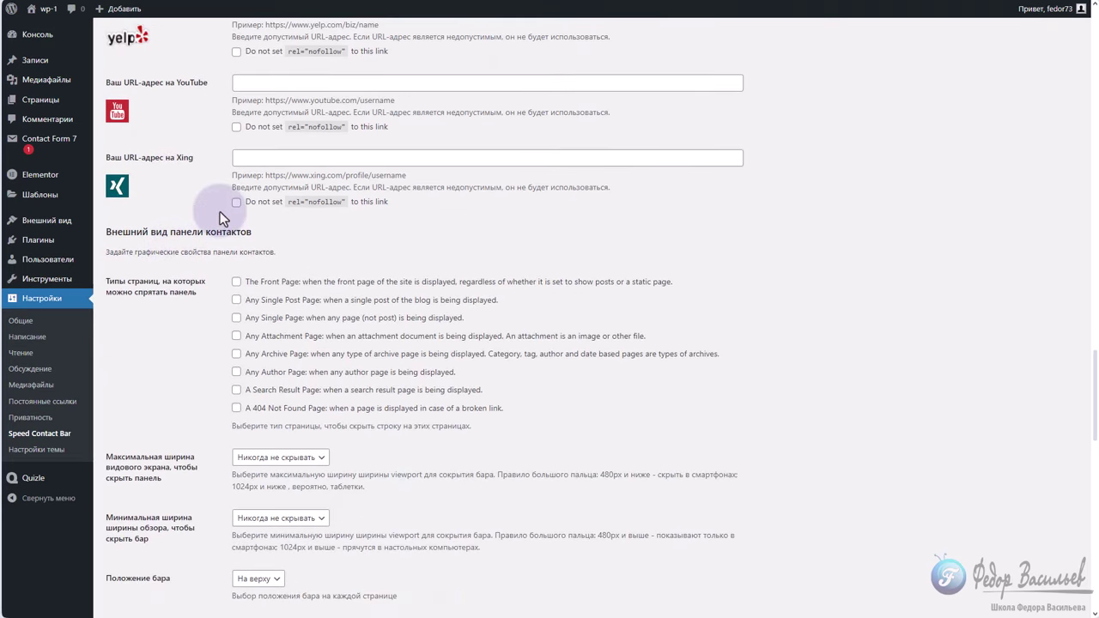
scroll(228, 213, down, 2)
scroll(238, 300, up, 1)
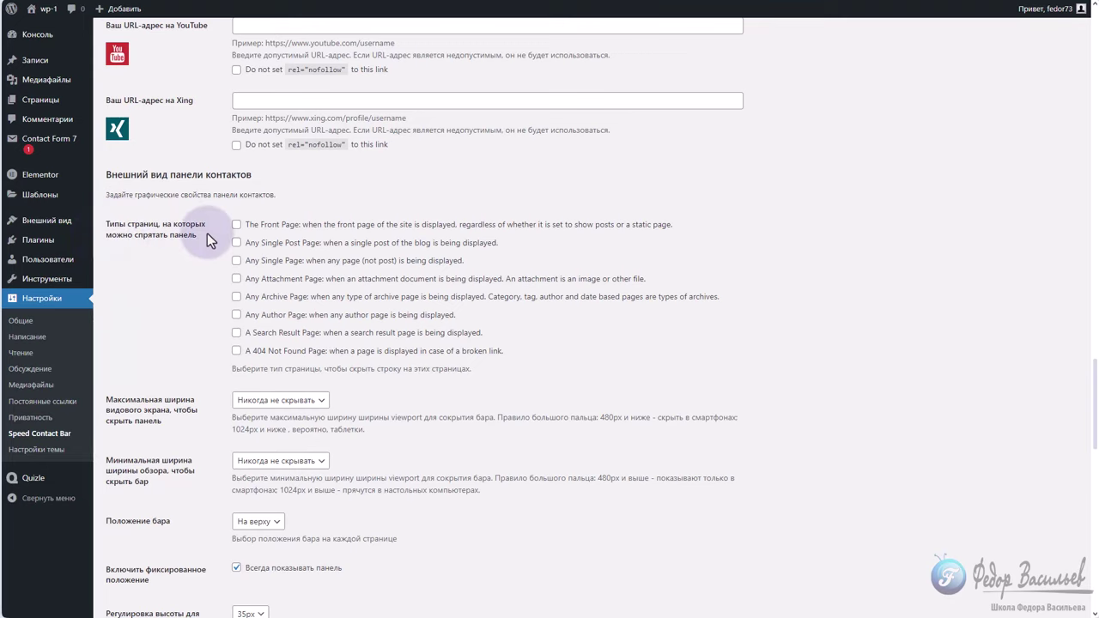
drag(251, 351, 426, 352)
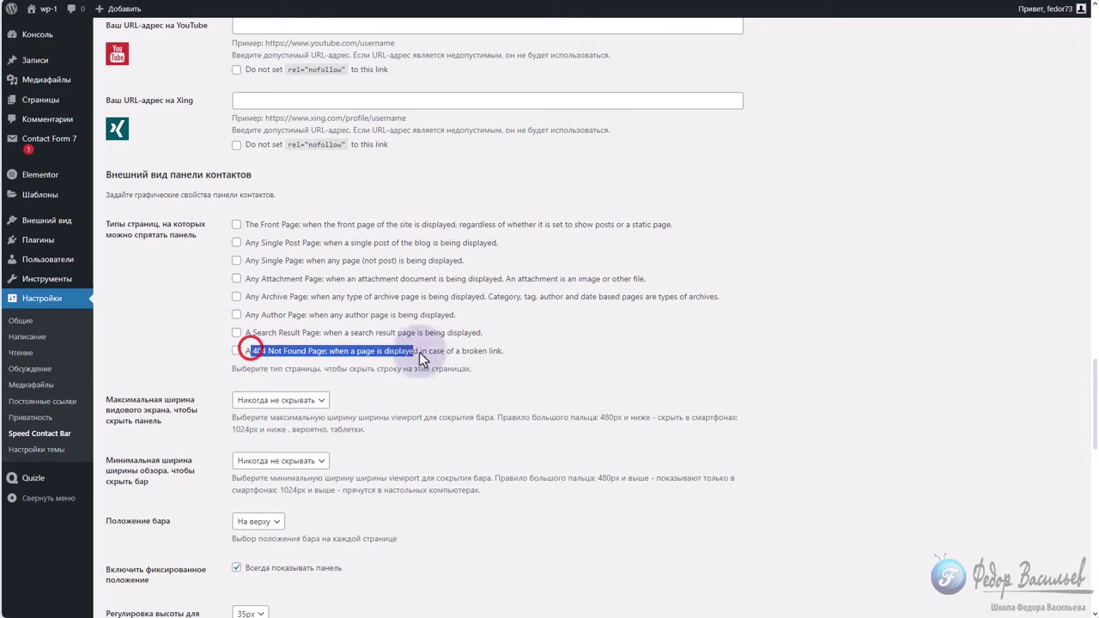
click(290, 353)
drag(250, 333, 419, 335)
click(274, 326)
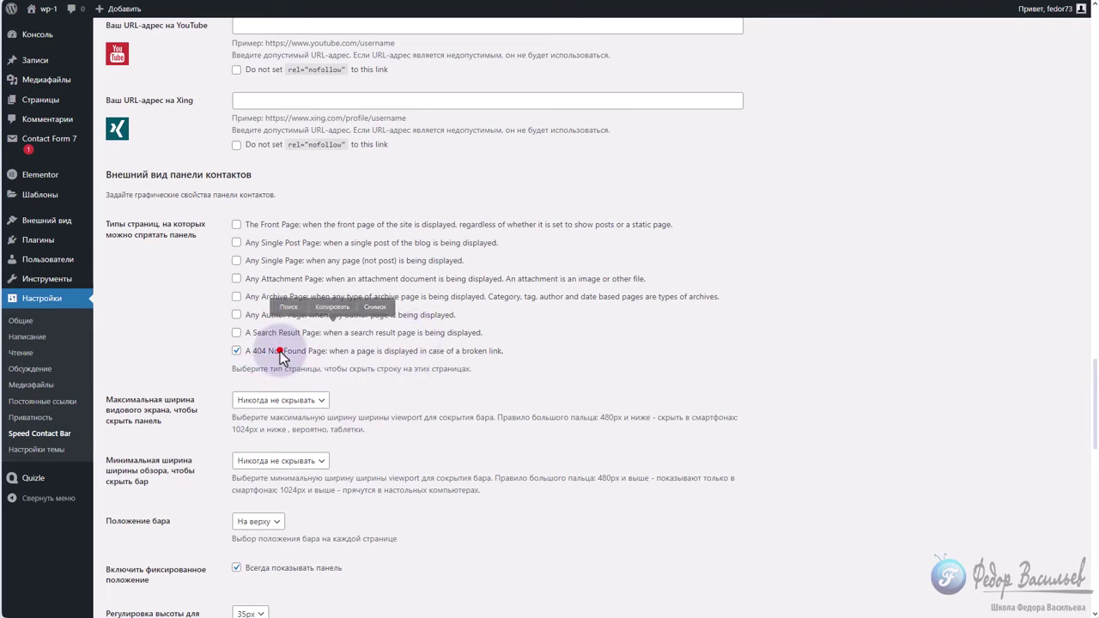
click(277, 350)
drag(248, 315, 395, 315)
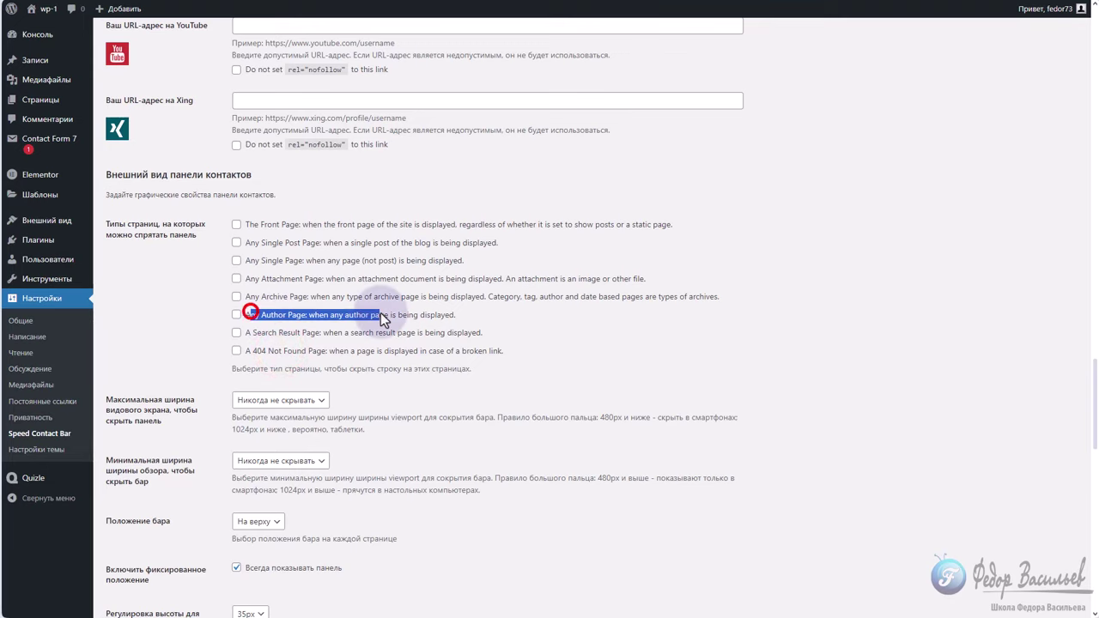
click(286, 359)
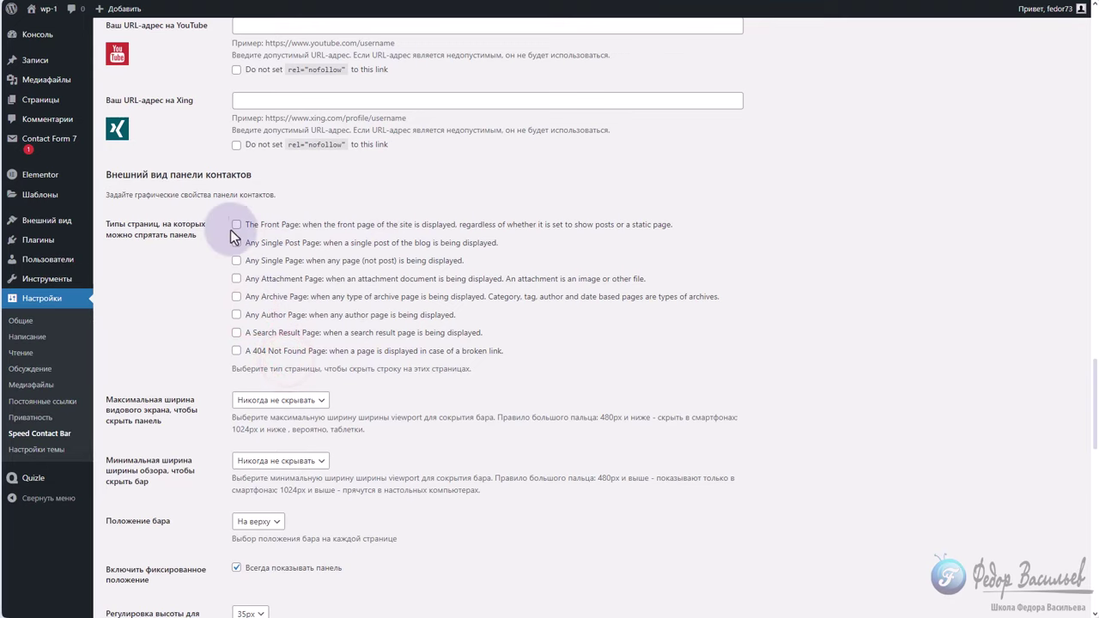
Try 320px as the maximum viewport width for hiding the bar, and set it back to "Никогда не скрывать".
scroll(425, 255, down, 3)
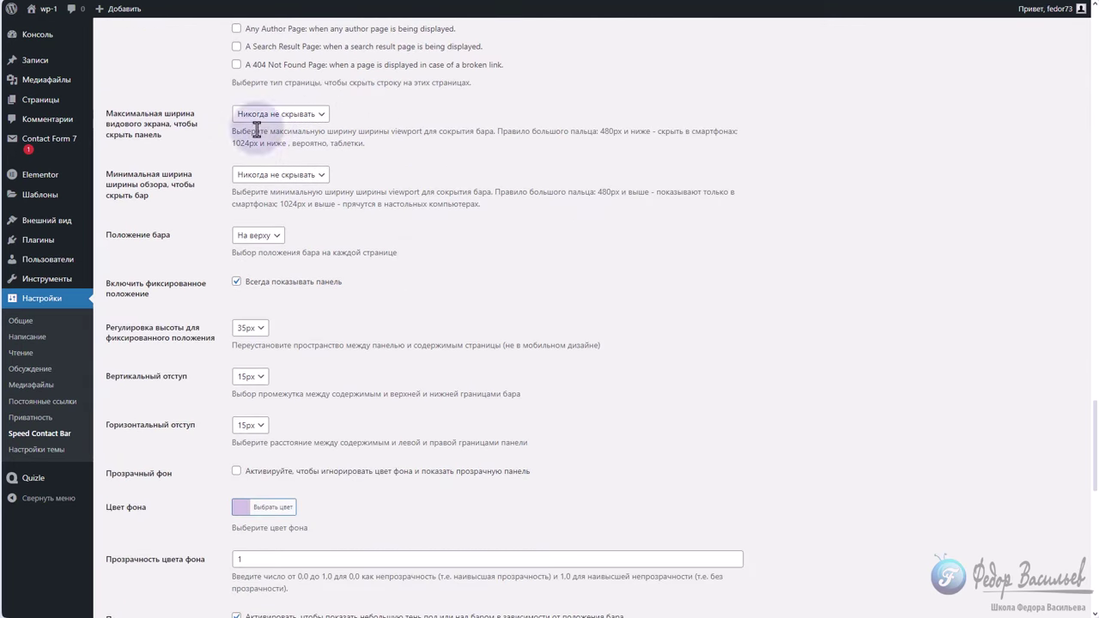
click(306, 113)
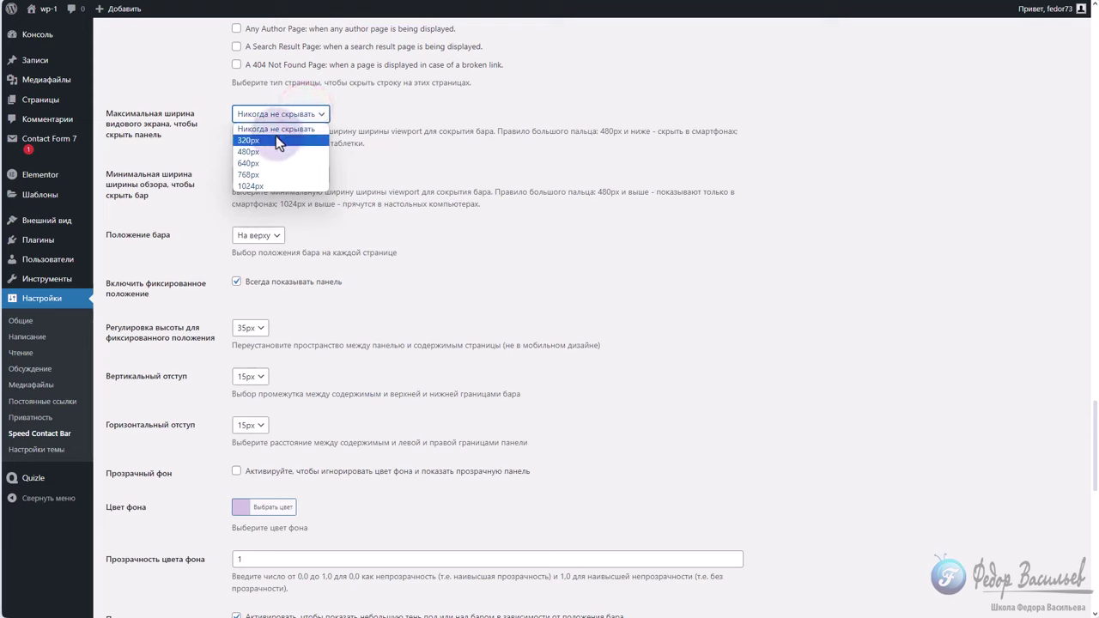
click(370, 108)
click(319, 114)
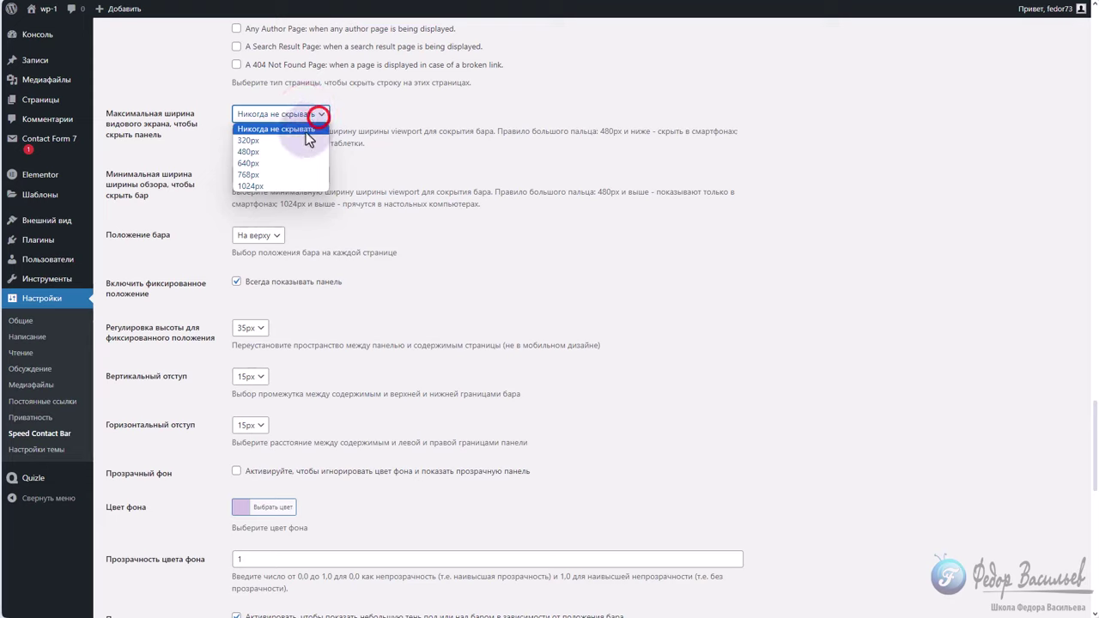
click(292, 142)
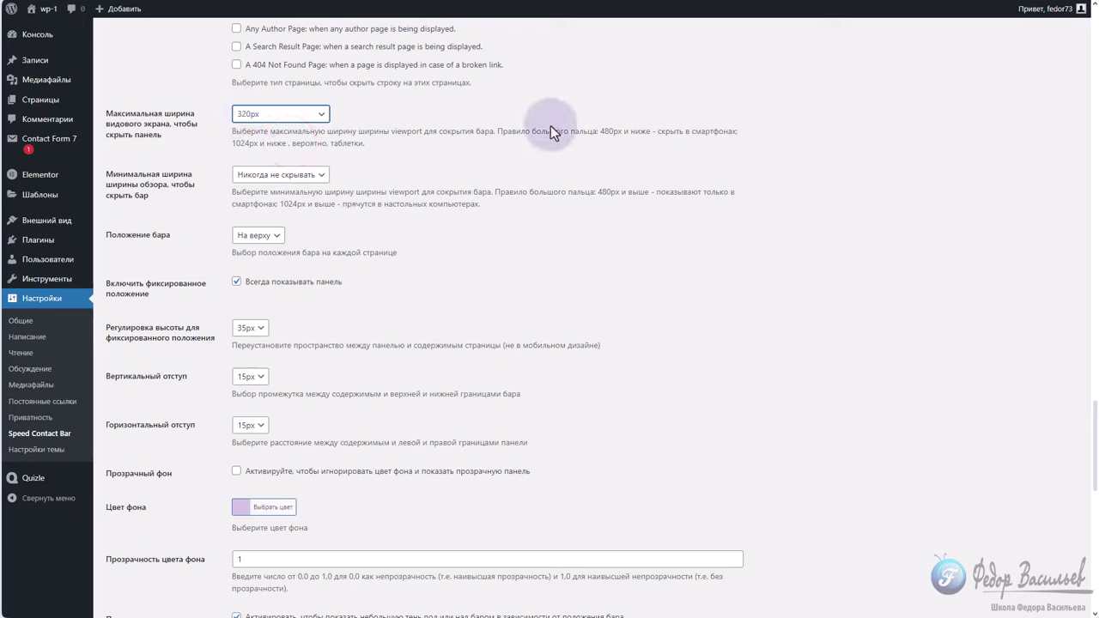
click(320, 115)
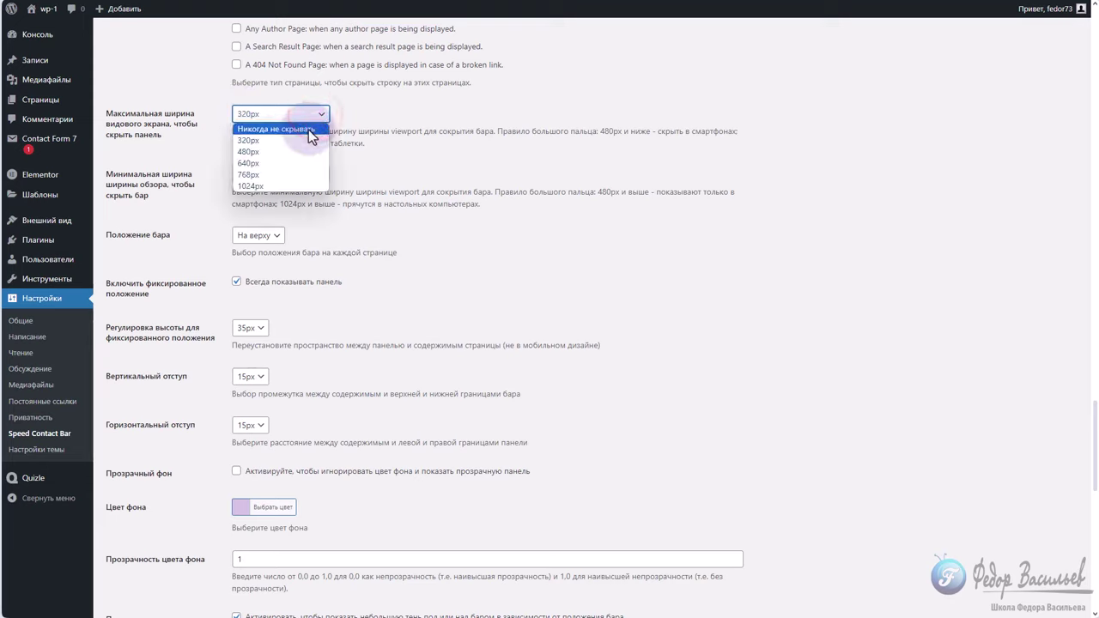
click(309, 130)
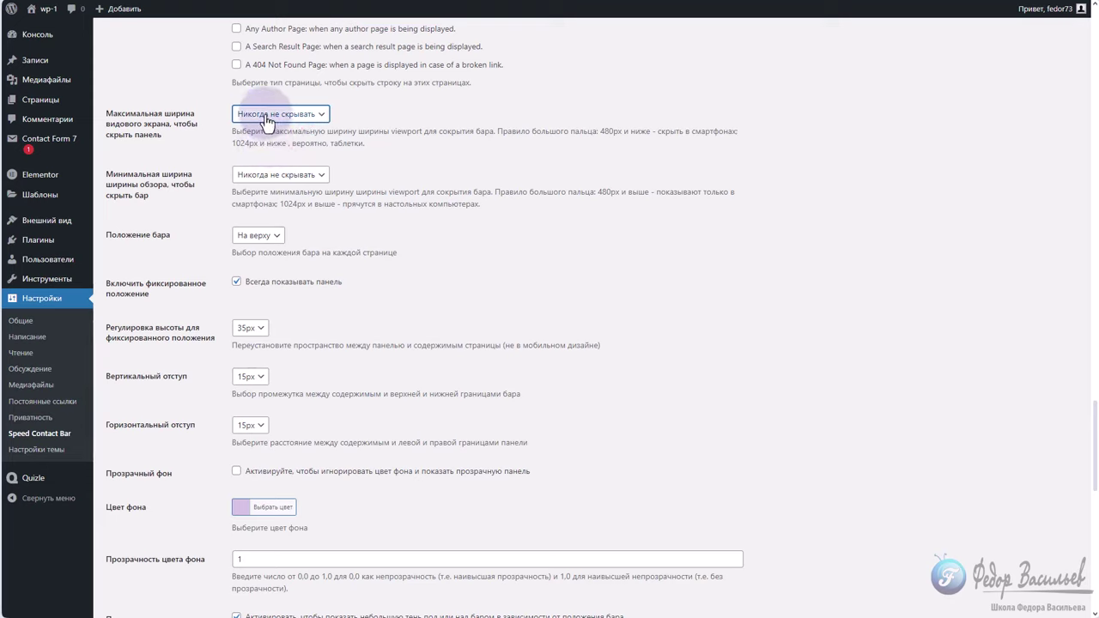
Review the available values for the minimum viewport width that hides the bar.
click(283, 174)
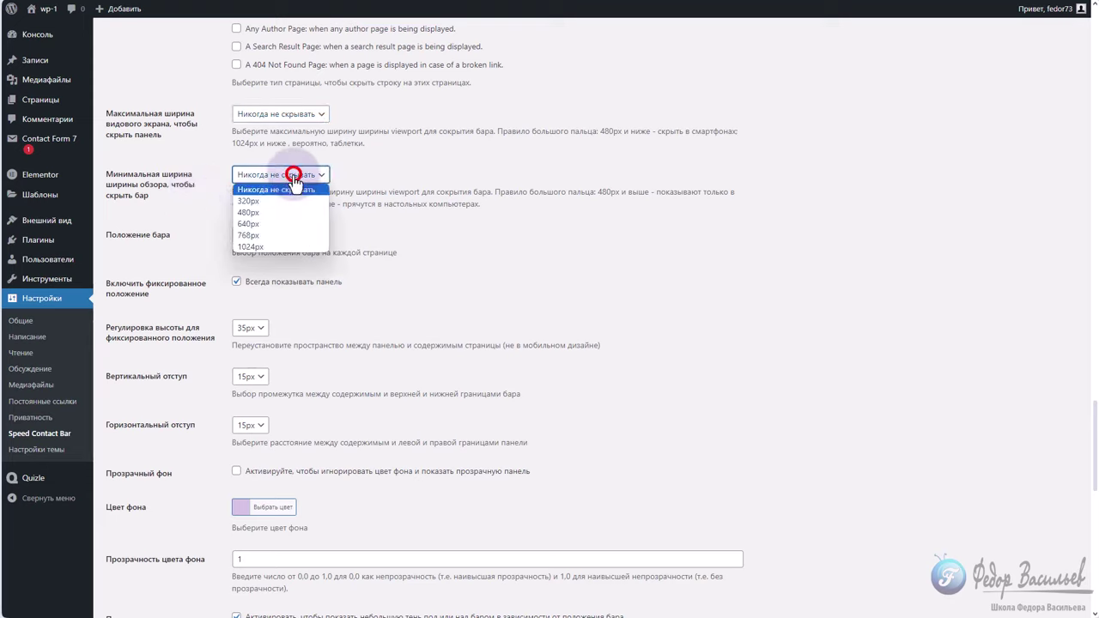
click(311, 175)
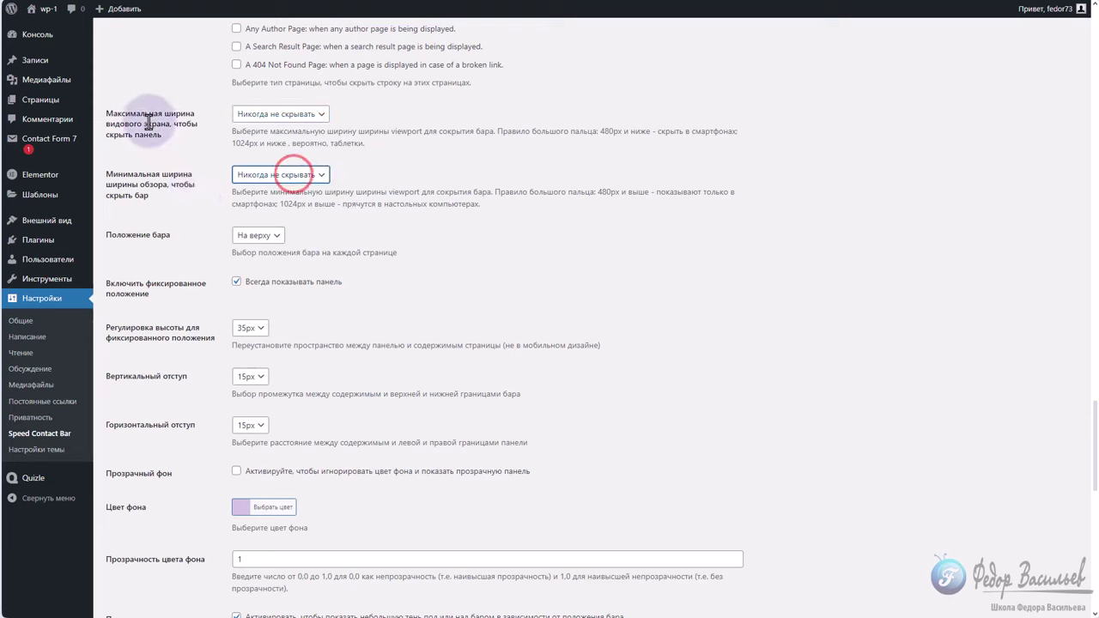
click(153, 176)
Set the bar position (Положение бара) to "внизу" and save the changes.
scroll(309, 198, down, 1)
click(267, 178)
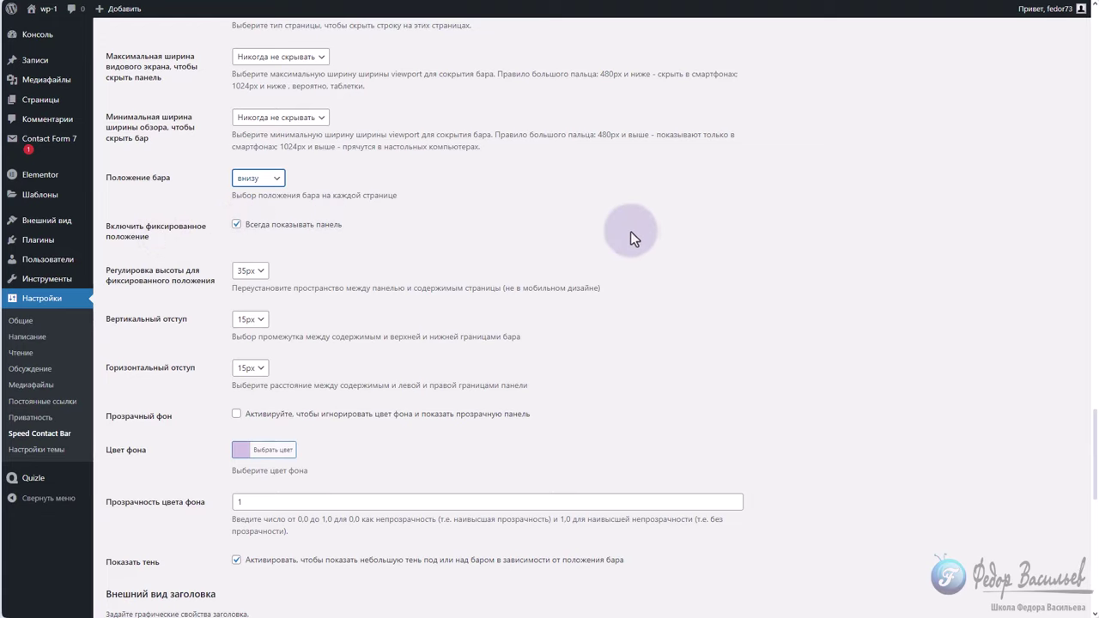
scroll(905, 268, up, 10)
scroll(959, 169, down, 6)
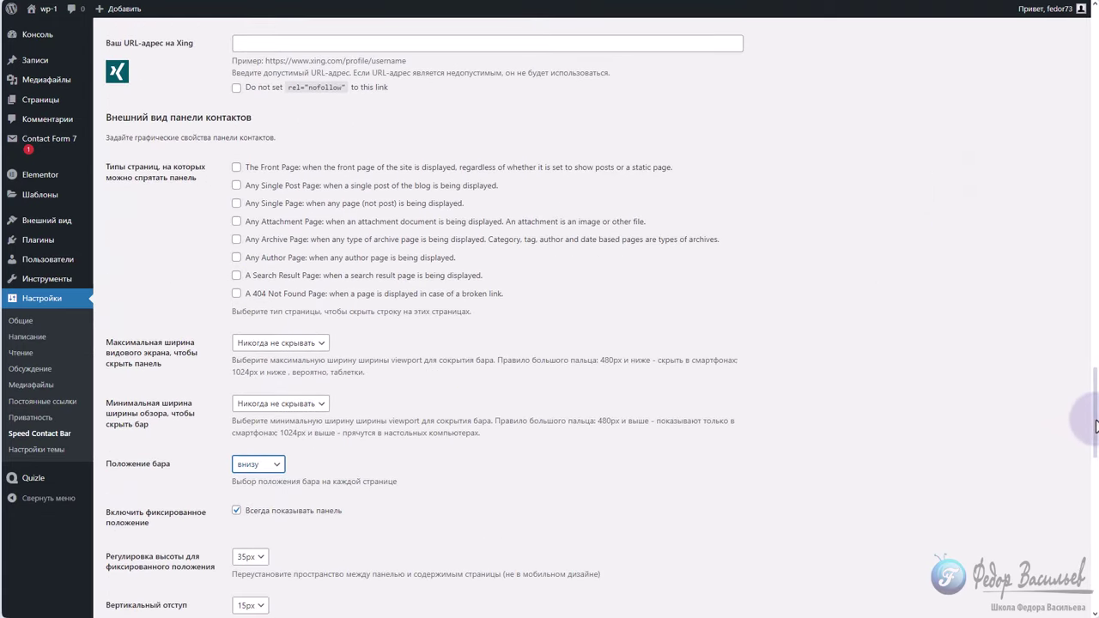
scroll(1096, 427, down, 10)
click(136, 560)
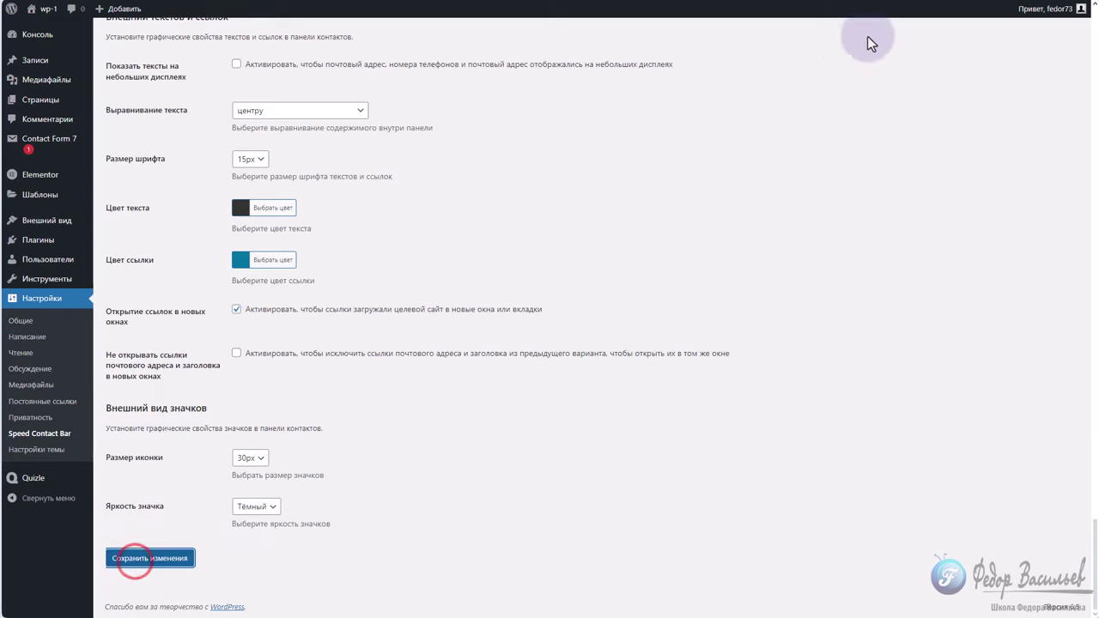
Check the contact bar's position on the site's home page while moving through the page, and return to the plugin settings.
click(72, 22)
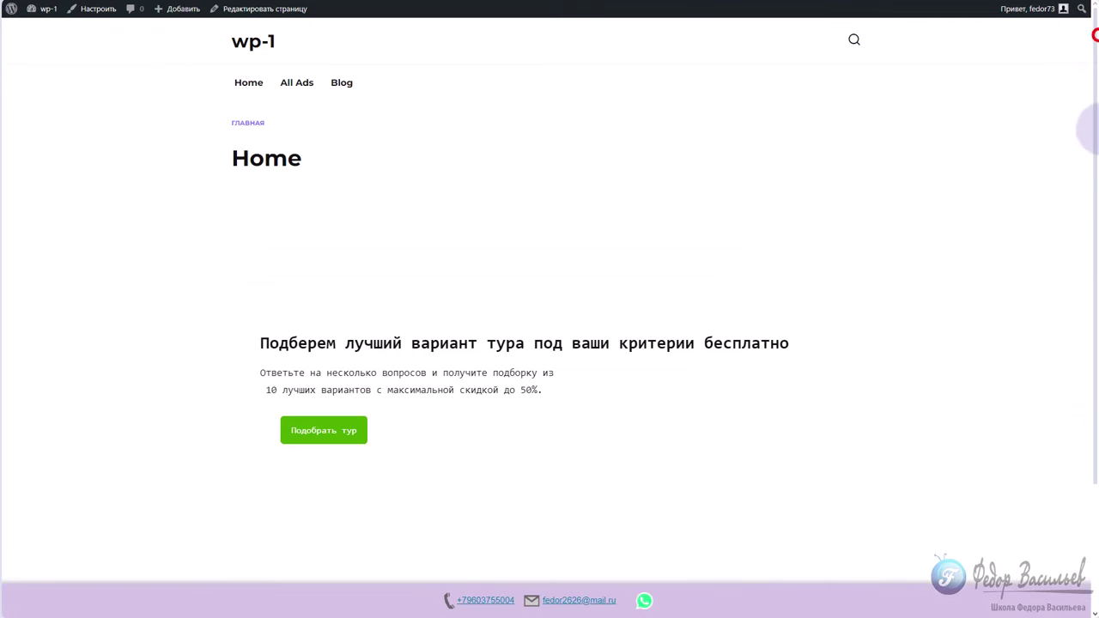
scroll(744, 432, down, 4)
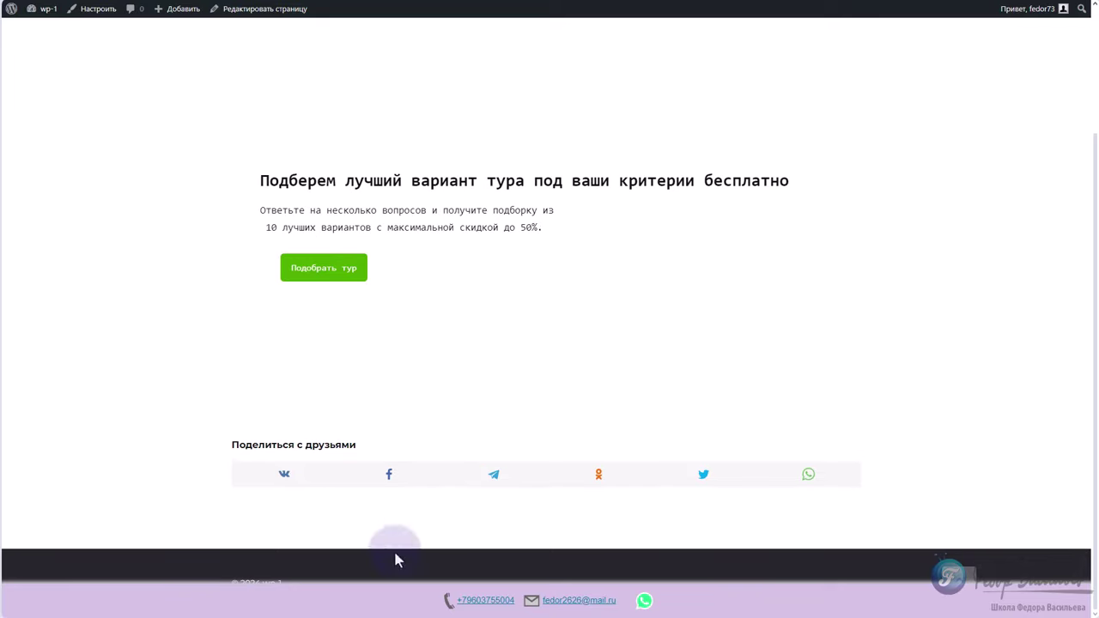
scroll(549, 429, up, 4)
scroll(504, 379, down, 4)
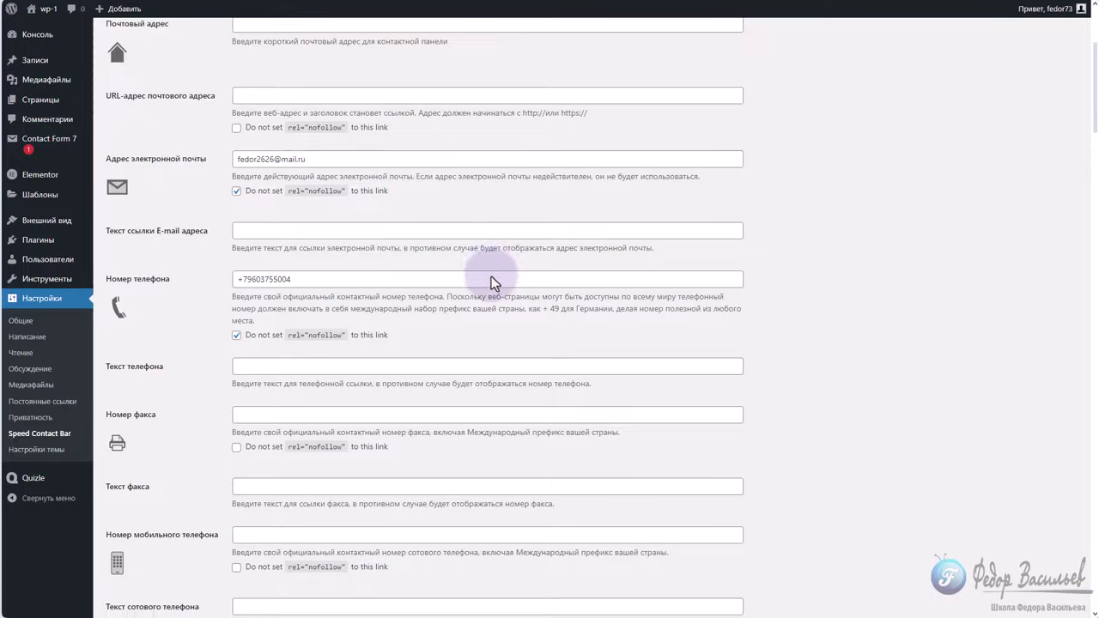
Examine the bar's fixed-position height, vertical and horizontal padding, and transparent background options.
scroll(489, 282, down, 15)
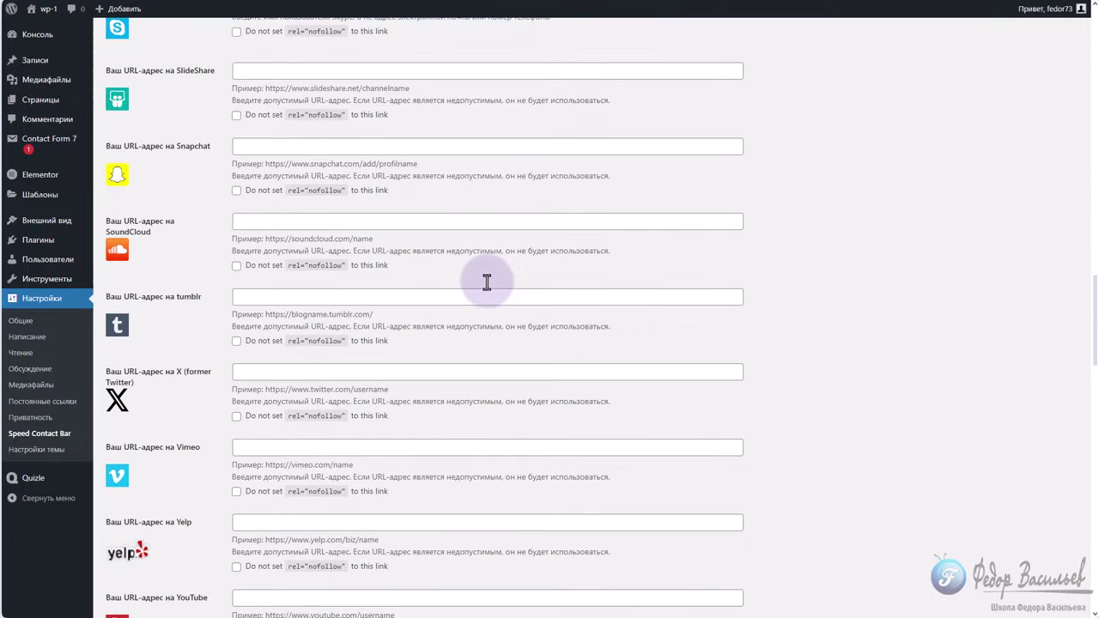
scroll(487, 282, down, 15)
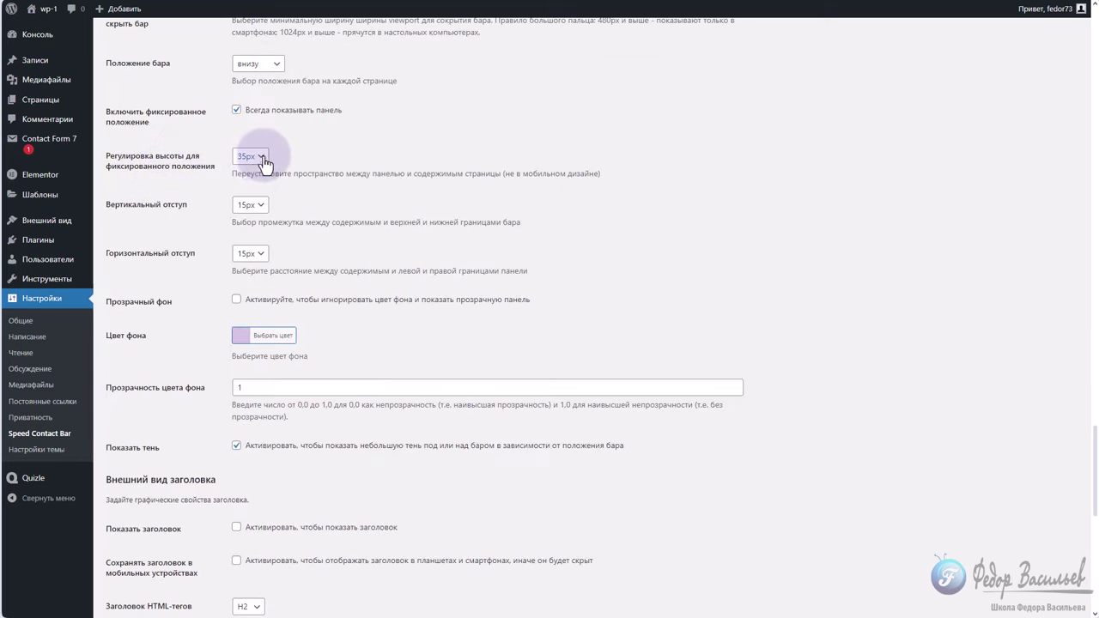
click(258, 157)
click(263, 158)
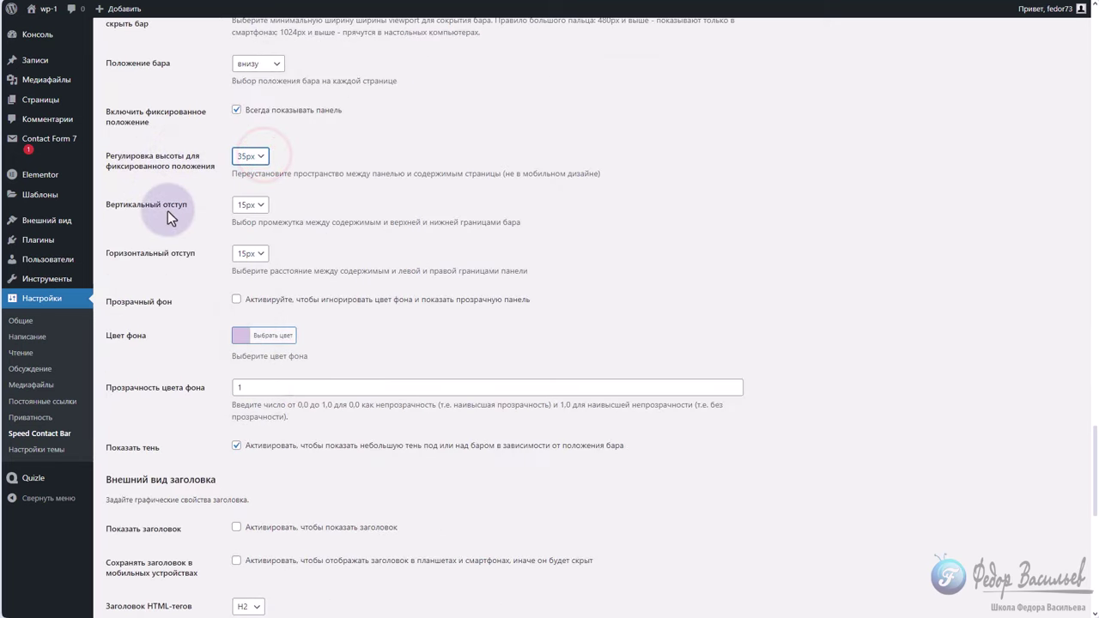
click(250, 253)
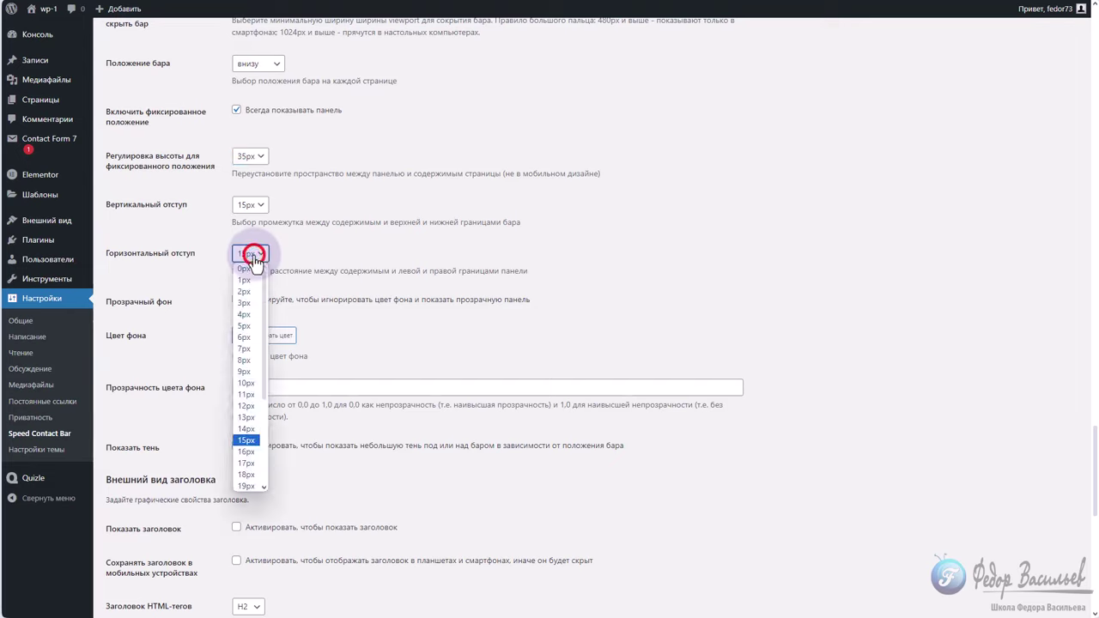
click(254, 254)
click(236, 299)
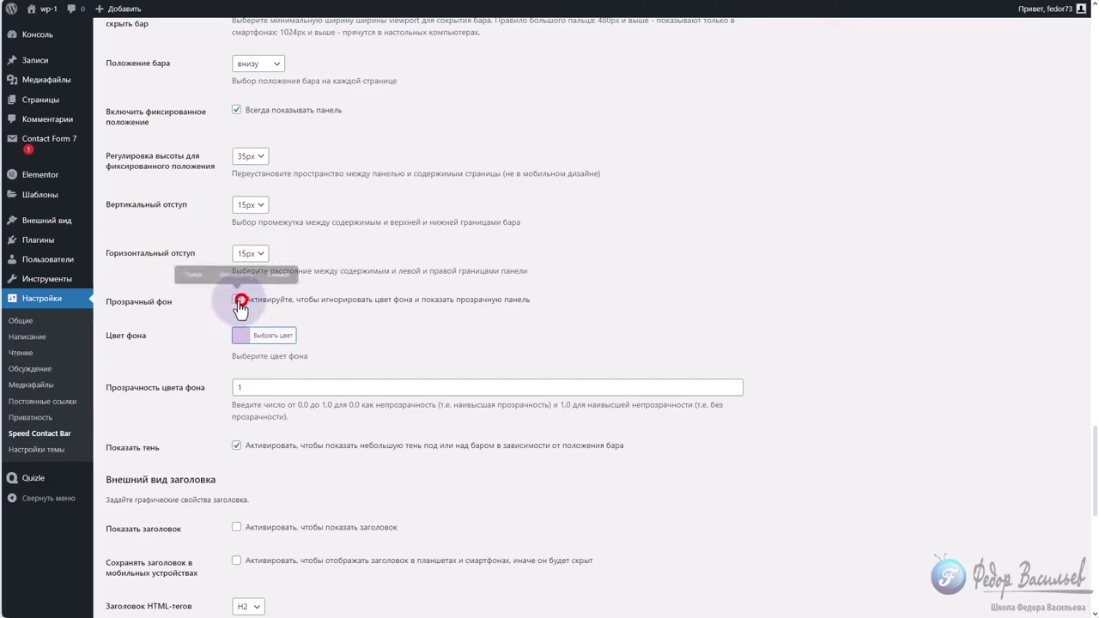
Set the bar's background colour to yellow, #eeee22.
click(240, 336)
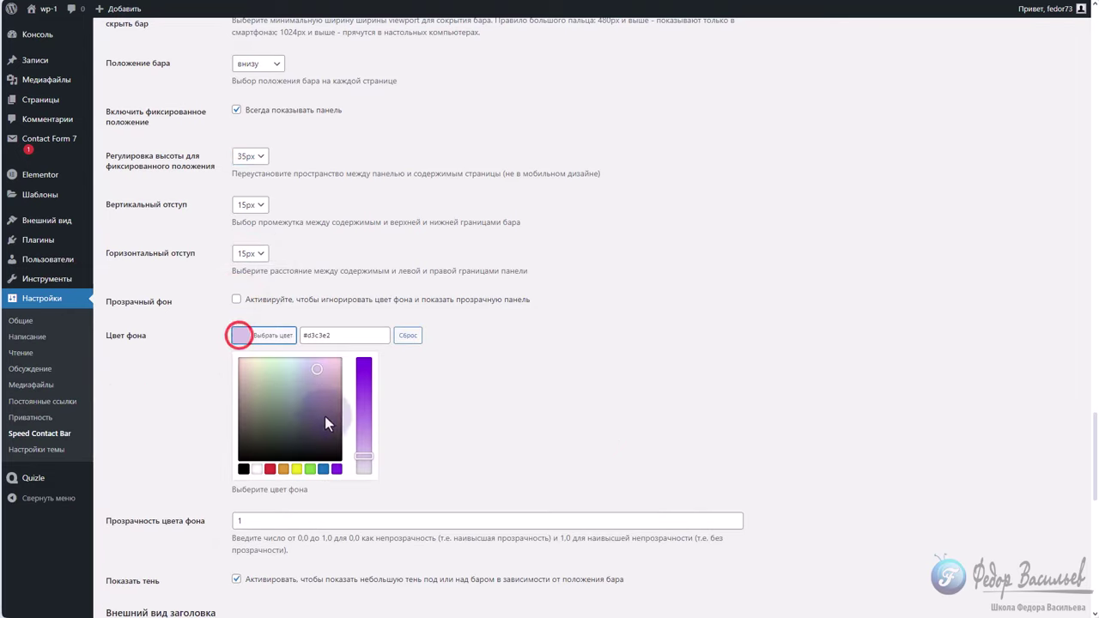
click(296, 469)
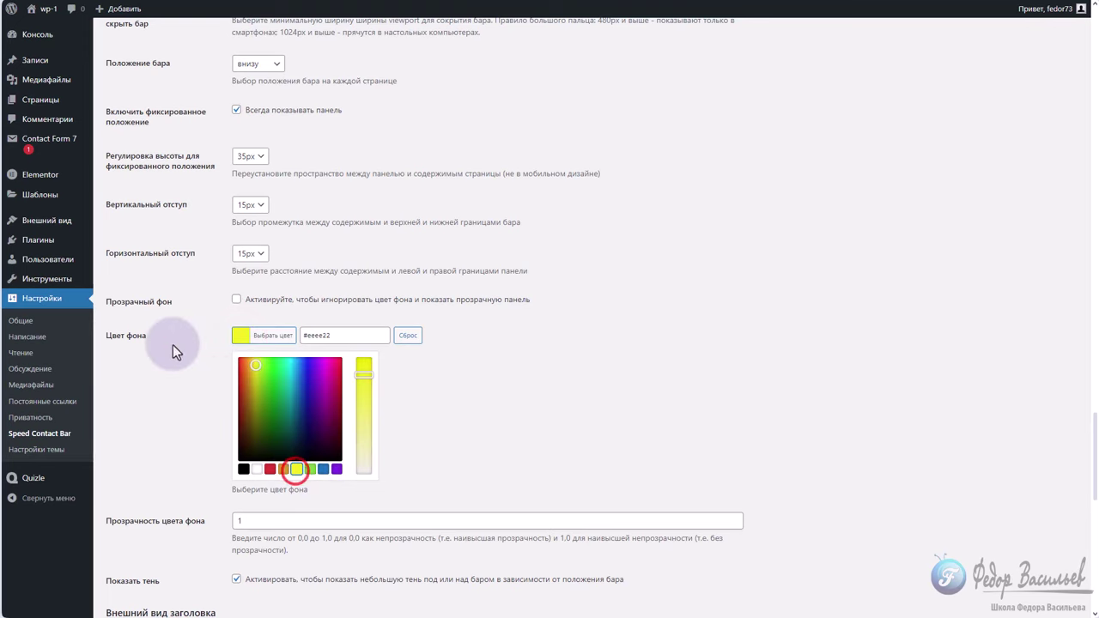
click(173, 344)
Read the background opacity hint, turn off the bar's shadow (Показать тень), and save the changes.
scroll(173, 348, down, 2)
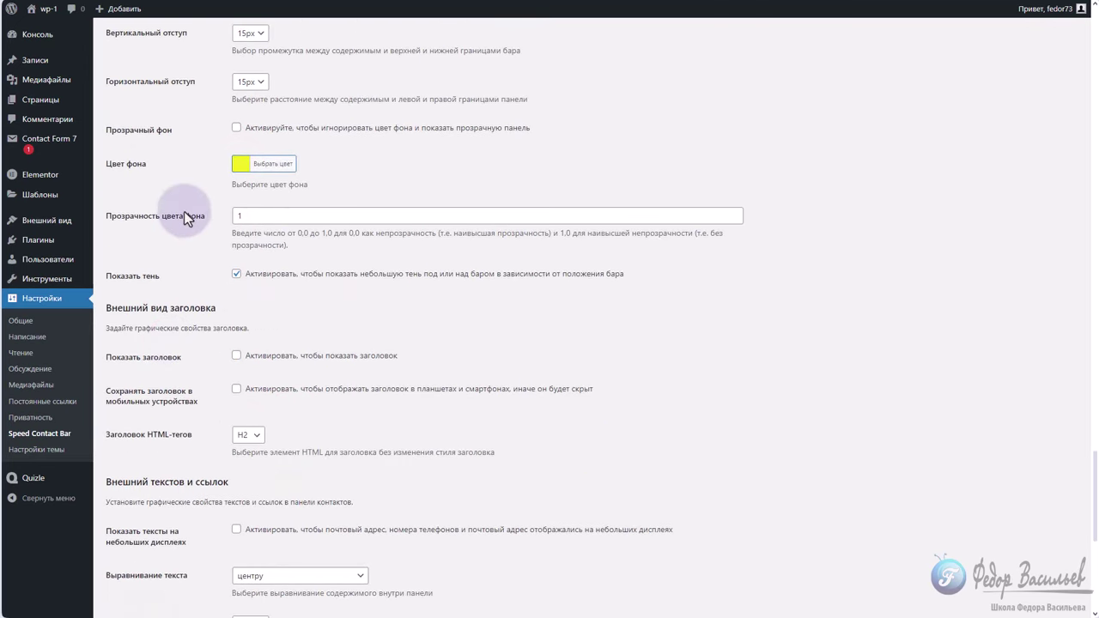
drag(554, 232, 646, 258)
click(307, 249)
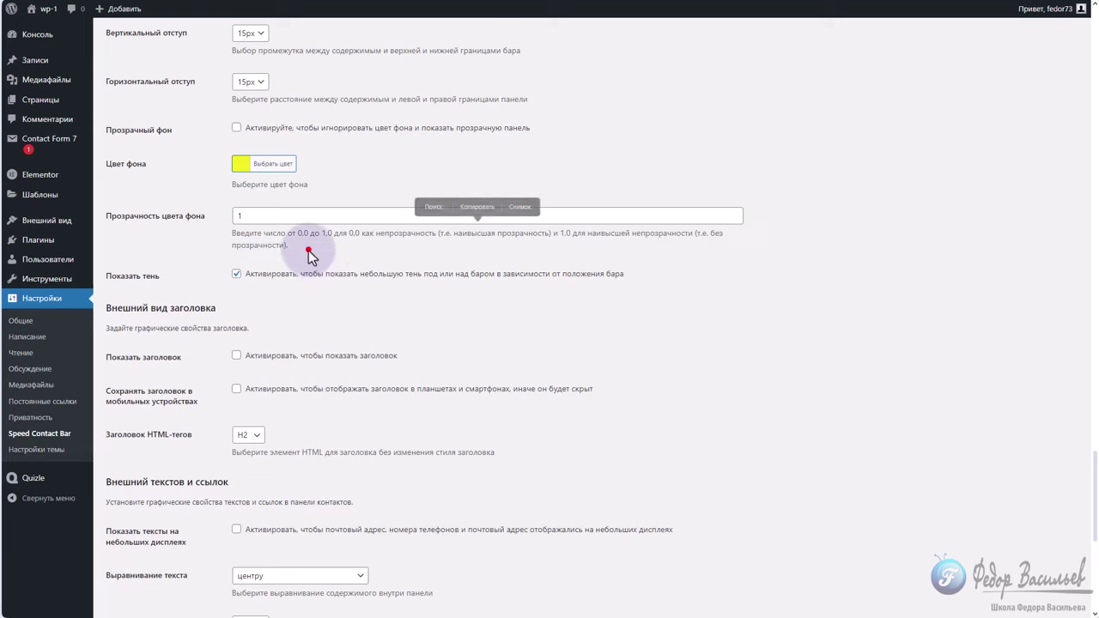
click(231, 276)
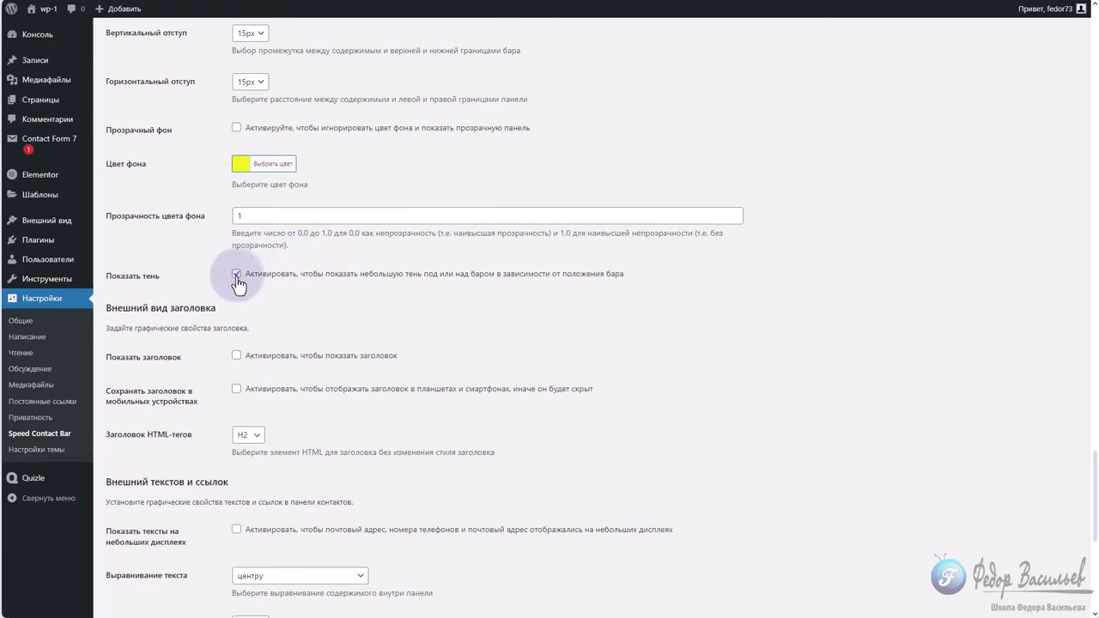
scroll(244, 550, down, 4)
scroll(196, 524, down, 1)
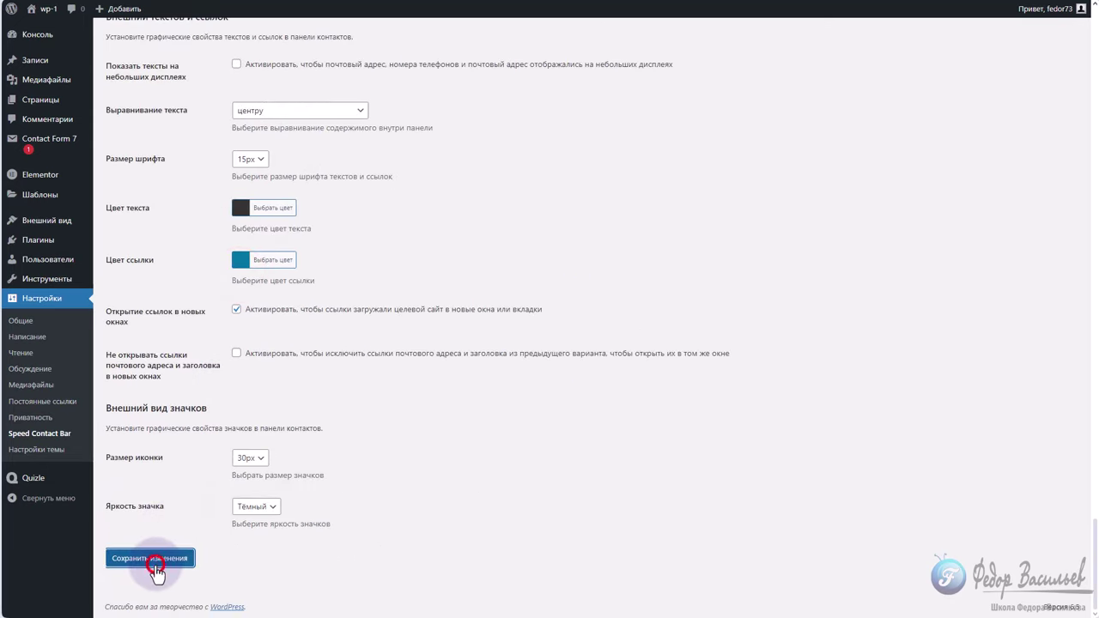
click(154, 565)
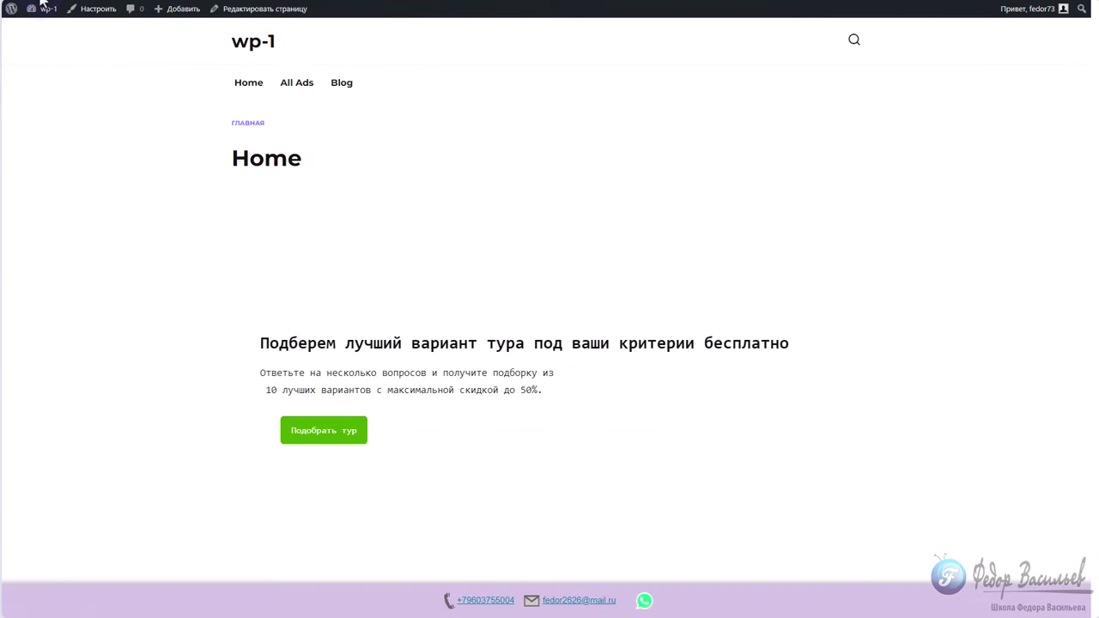
Check the recoloured contact bar on the site's home page and return to the plugin settings.
scroll(150, 283, down, 2)
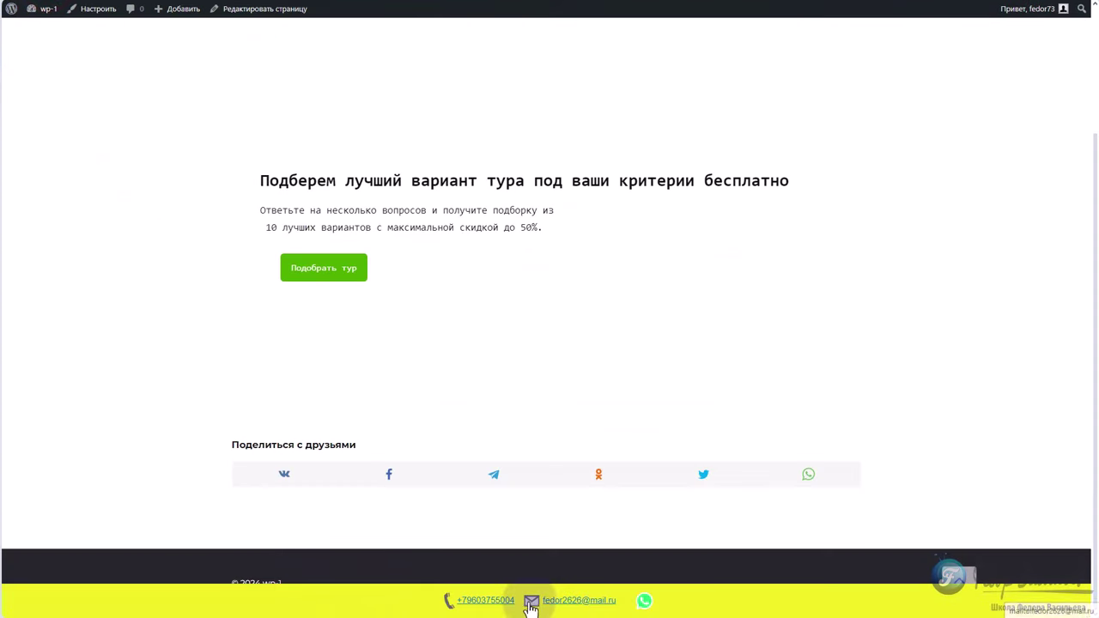
scroll(431, 556, up, 2)
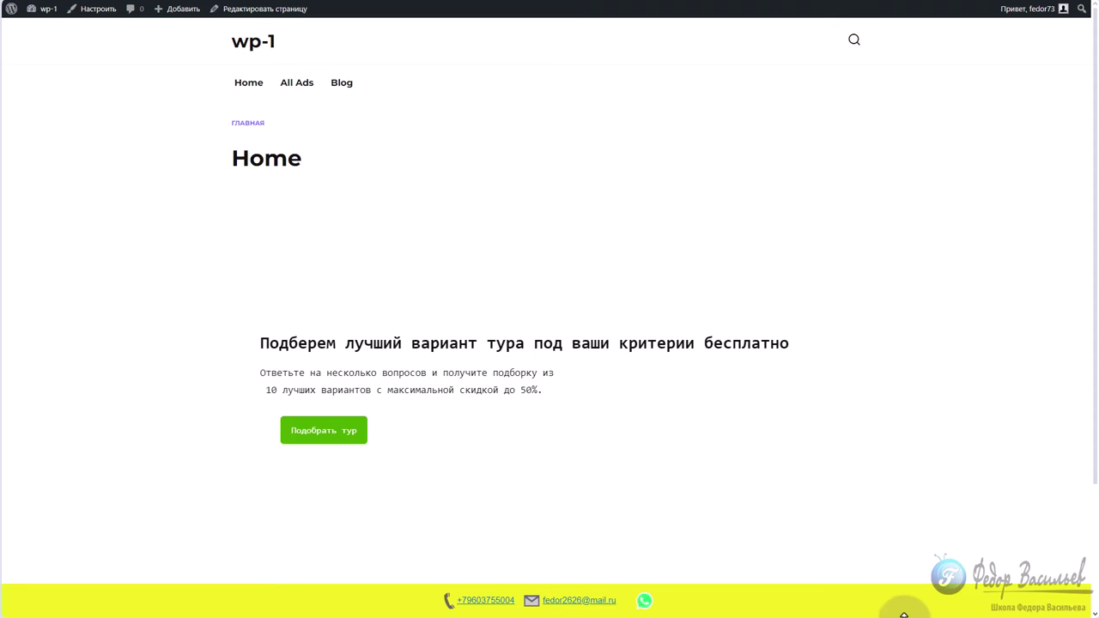
key(ctrl+Tab)
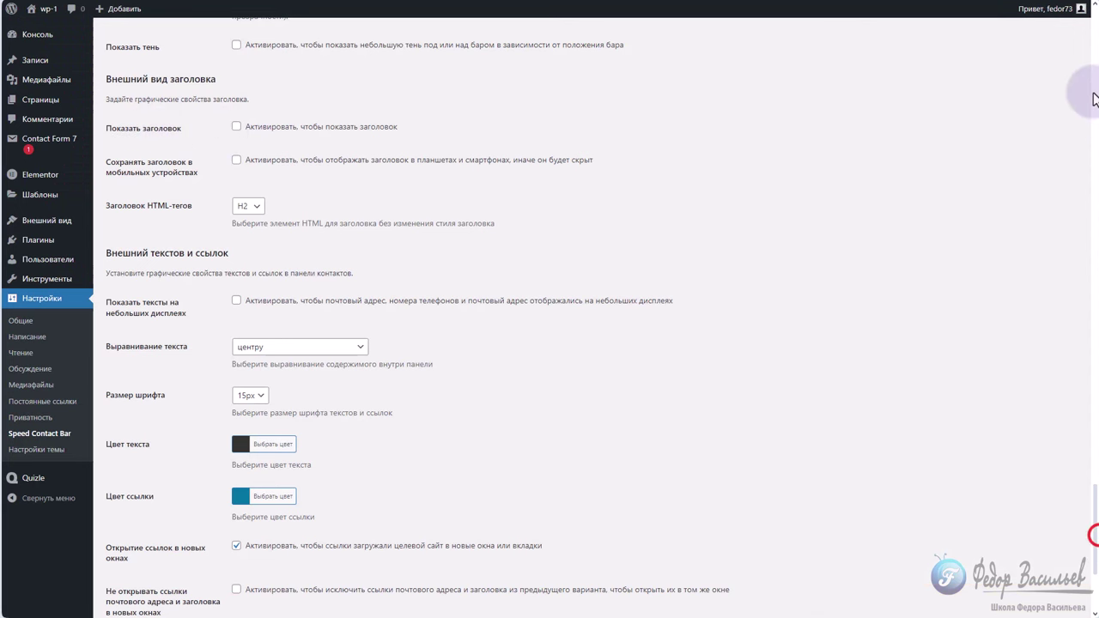
Review the title (Заголовок) field in the contact details section.
scroll(1079, 98, up, 15)
scroll(346, 164, up, 2)
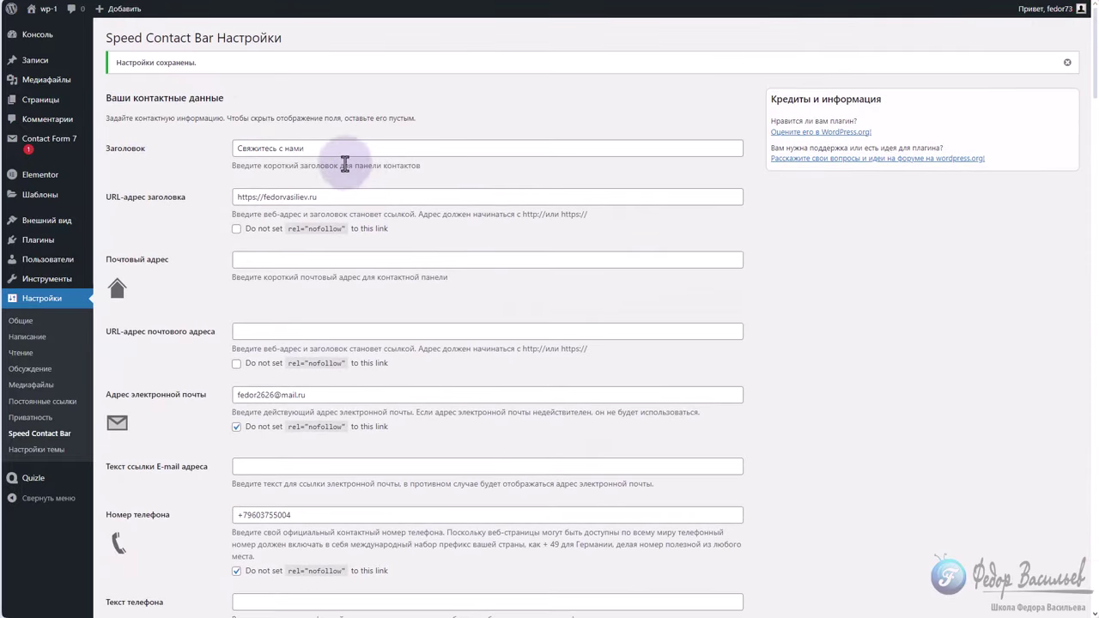
triple_click(341, 148)
double_click(137, 148)
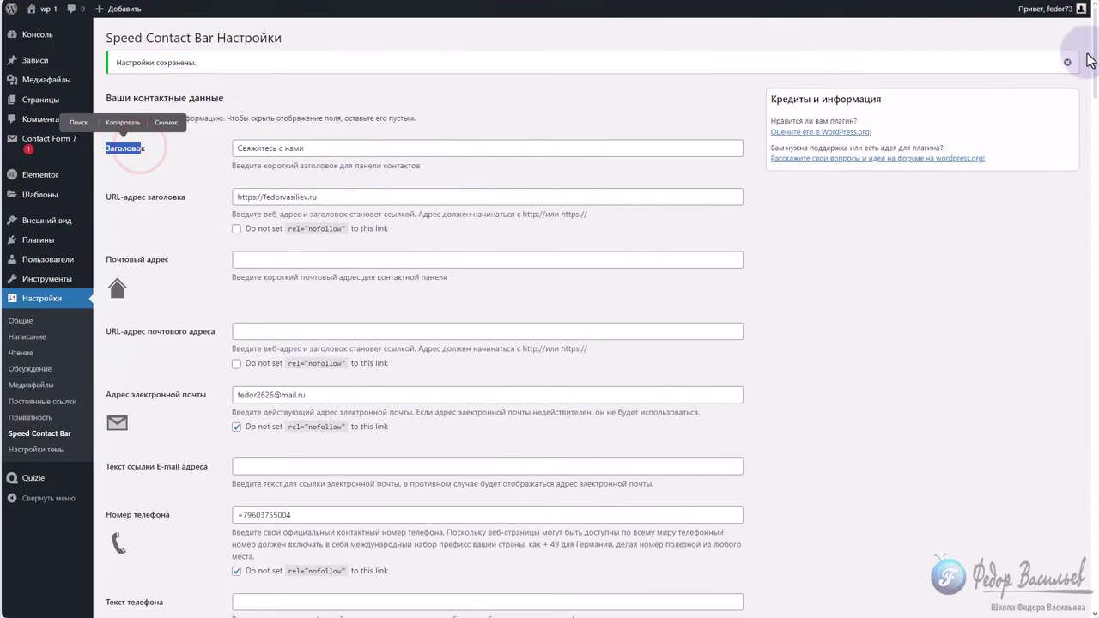
key(End)
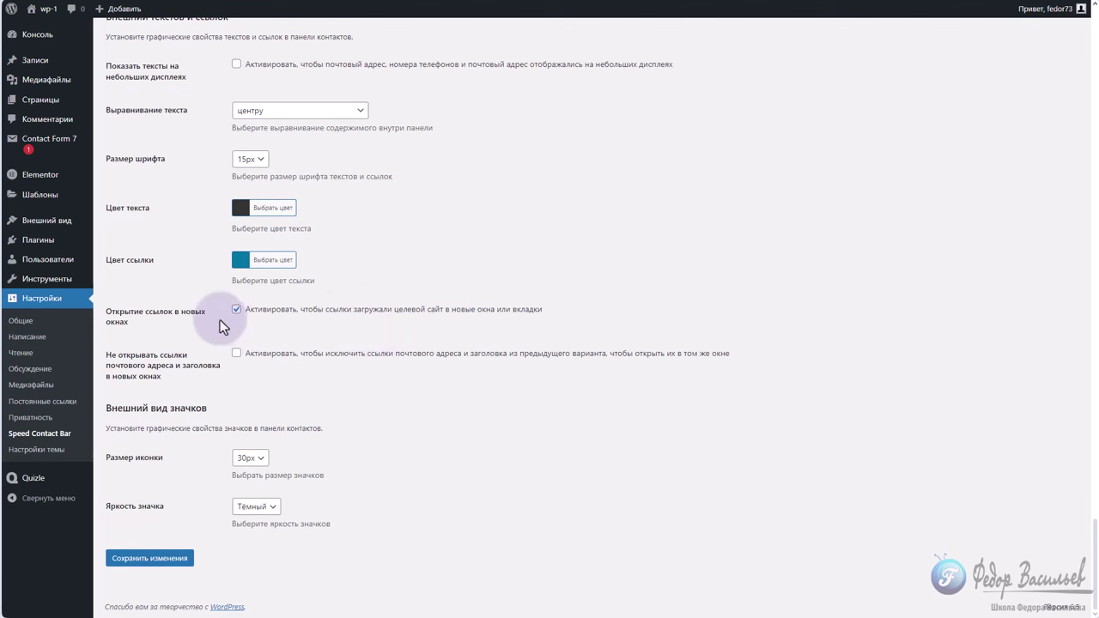
Examine the heading appearance options: showing the heading, keeping it on mobile devices, and the available HTML tags.
scroll(232, 257, up, 3)
click(236, 120)
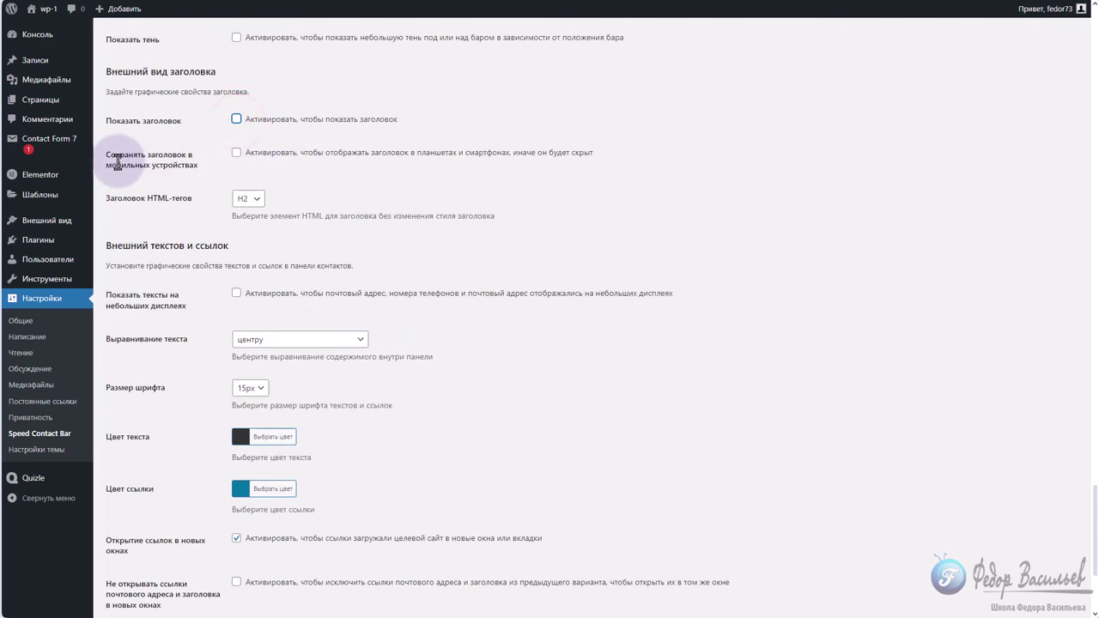
click(236, 153)
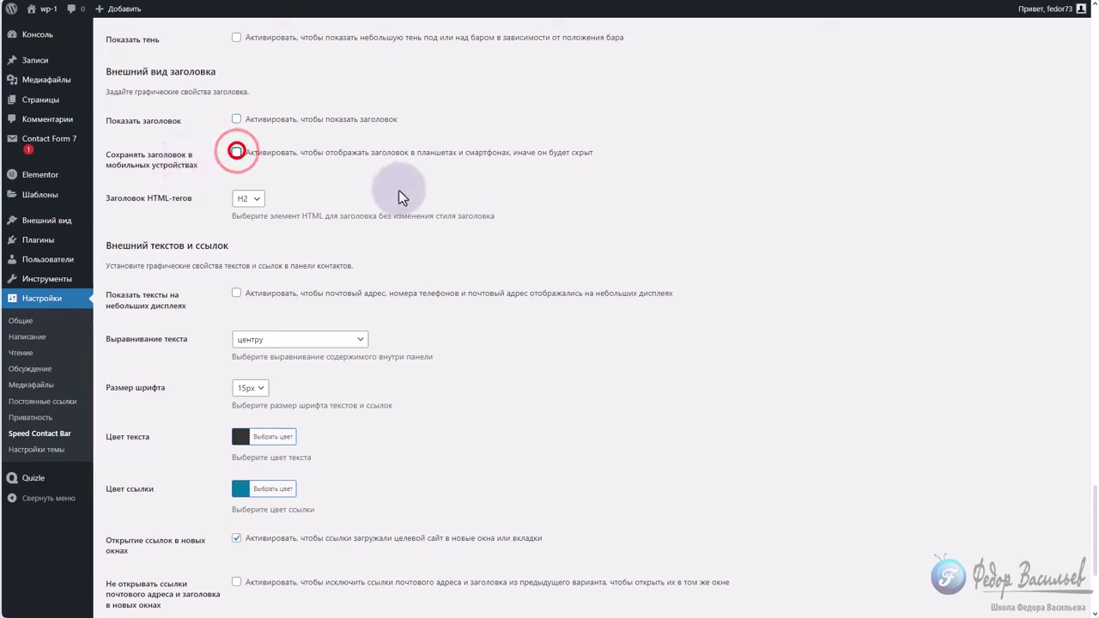
click(251, 200)
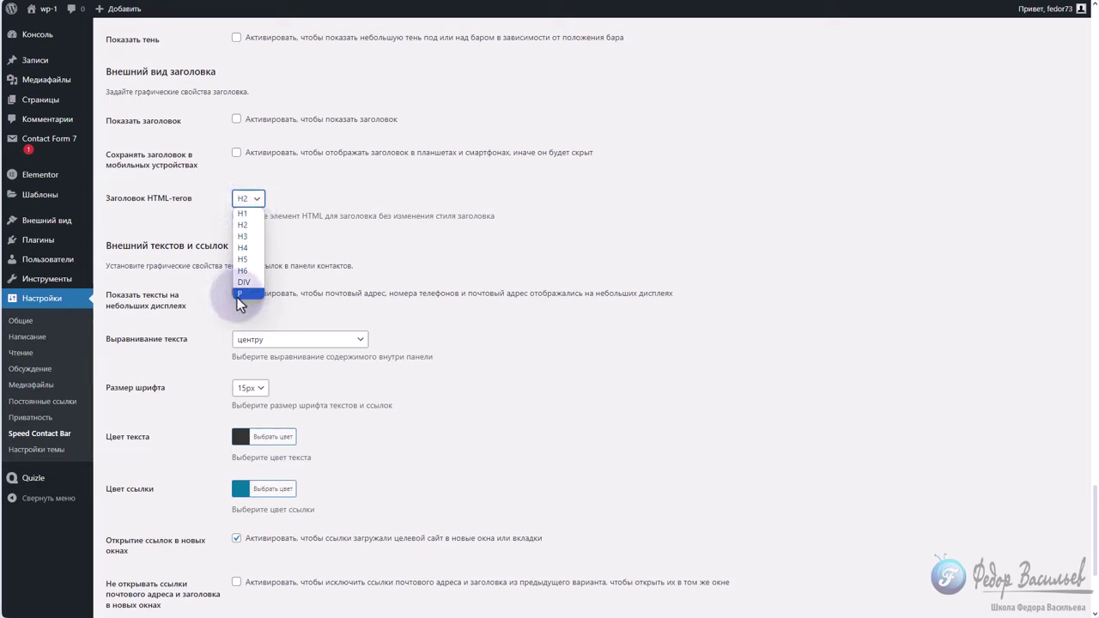
click(289, 212)
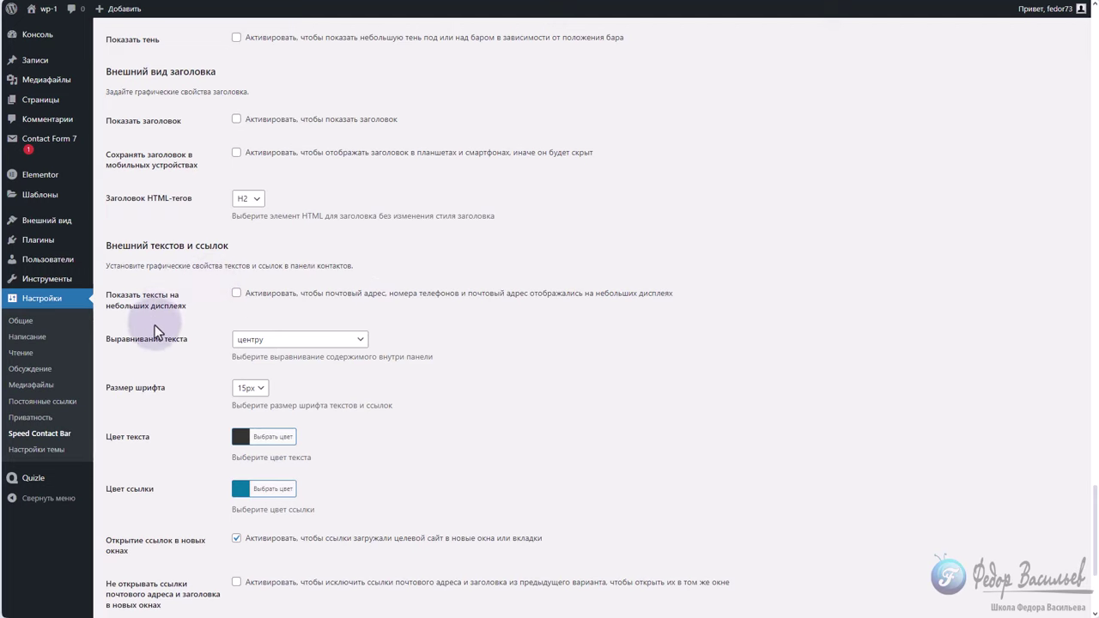
Examine the text alignment and font size choices, and view the contact bar on the site's home page.
scroll(254, 152, down, 2)
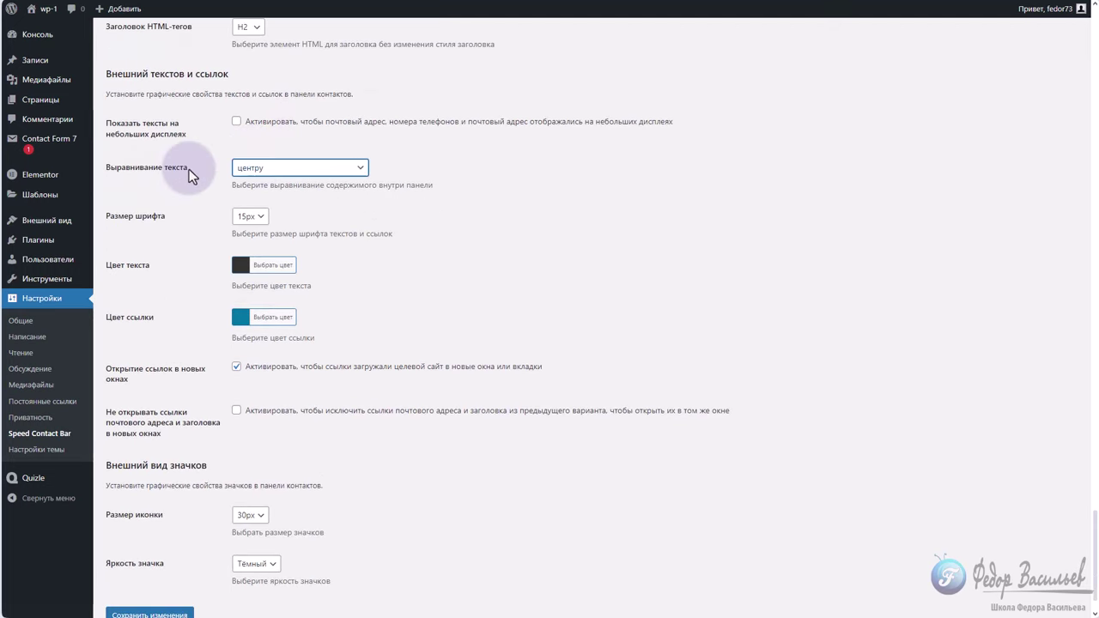
click(346, 168)
click(346, 169)
click(293, 169)
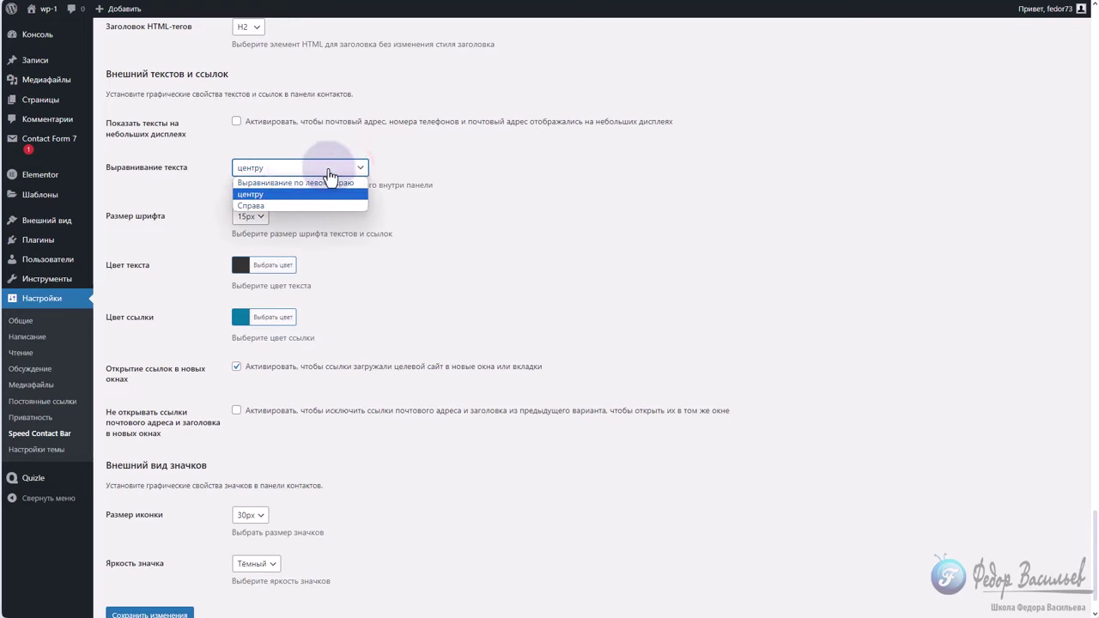
click(346, 167)
click(252, 216)
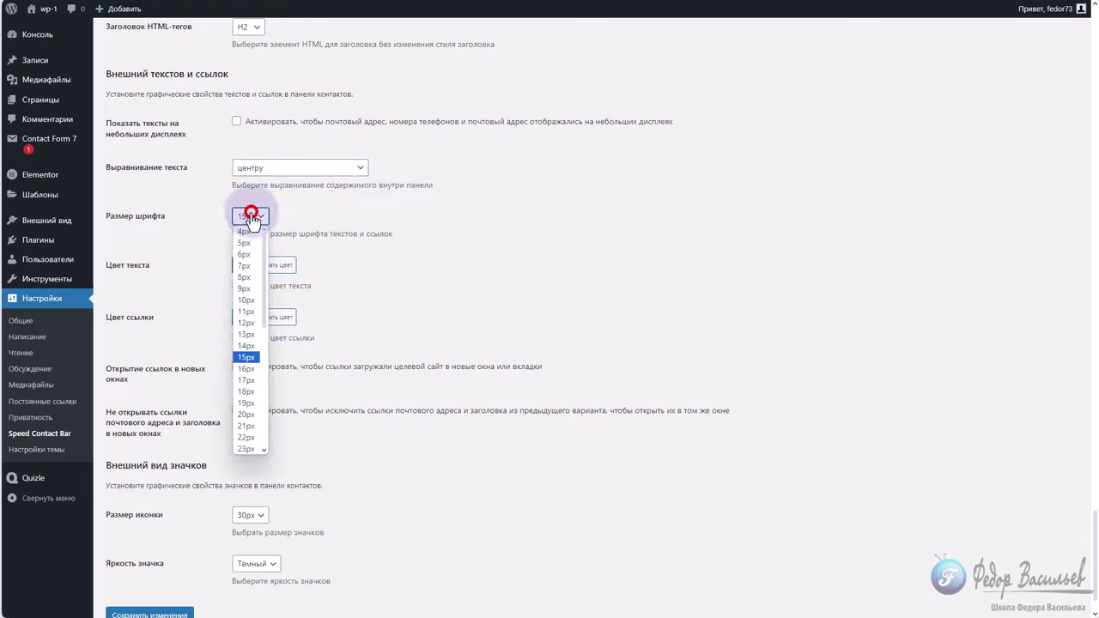
click(251, 216)
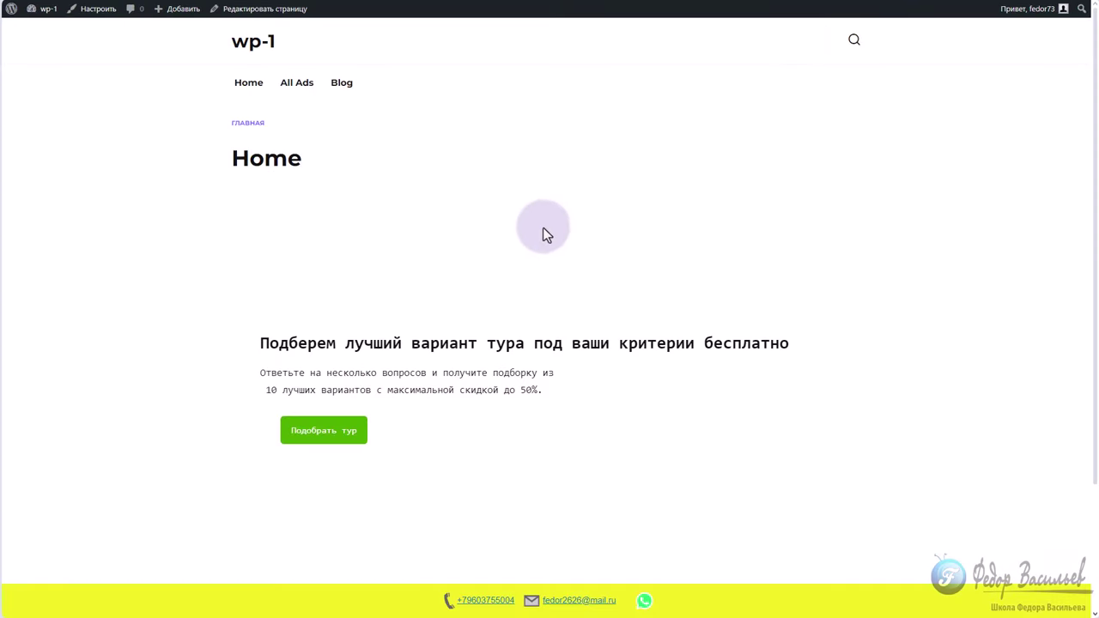
scroll(542, 226, down, 2)
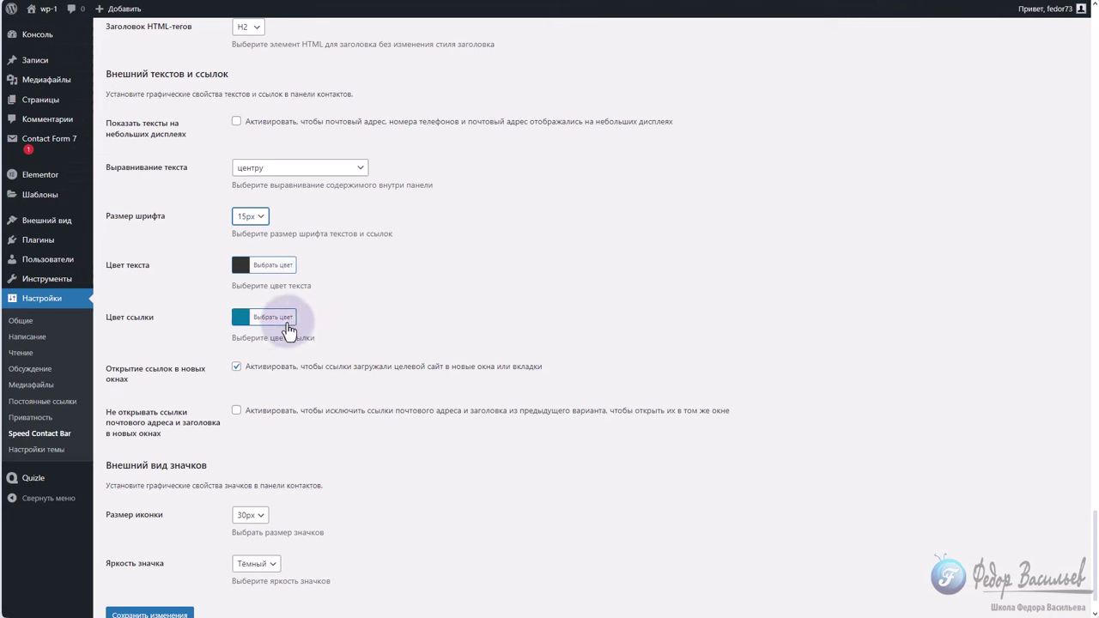
Set the contact bar's link colour (Цвет ссылки) to the red preset swatch.
click(240, 313)
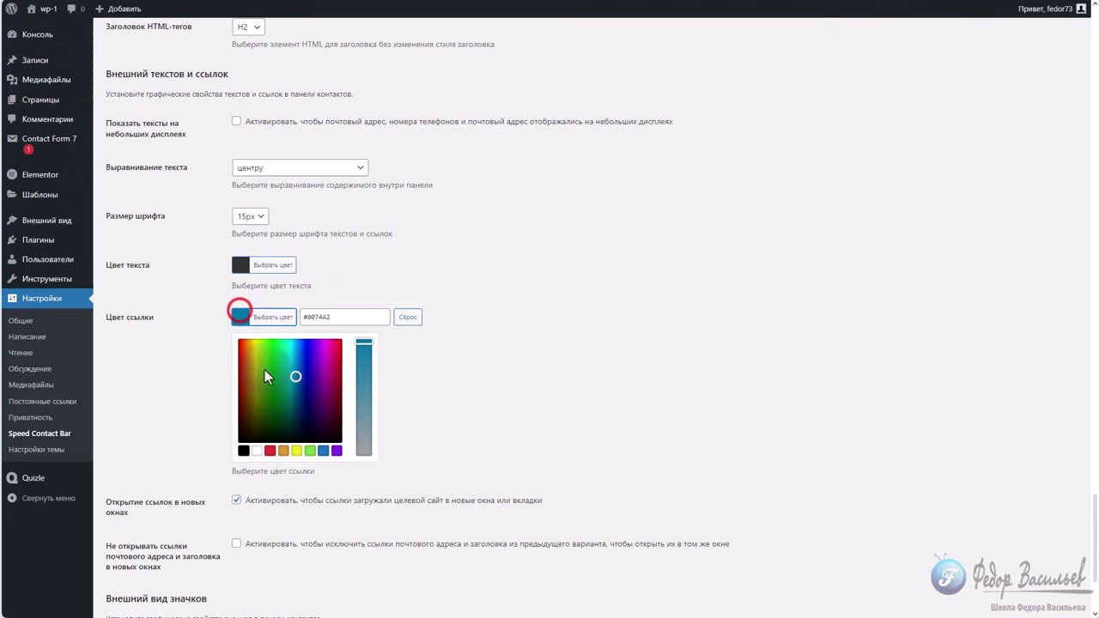
click(269, 451)
click(570, 348)
Examine the option excluding postal address and heading links from opening in new windows, and the icon size choices.
scroll(553, 339, down, 1)
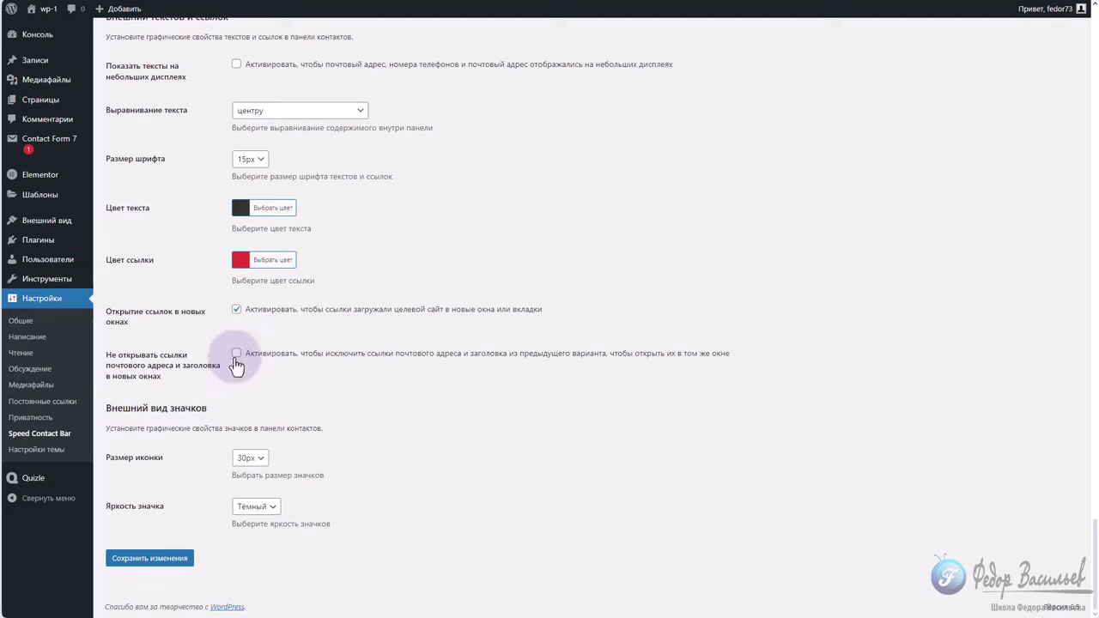
click(145, 378)
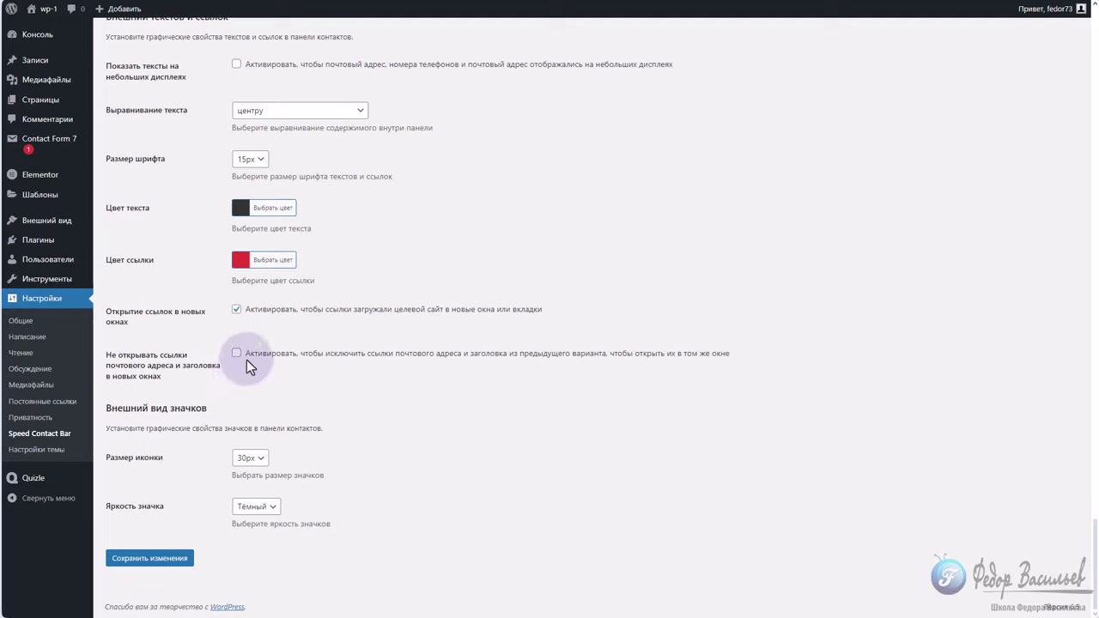
click(256, 461)
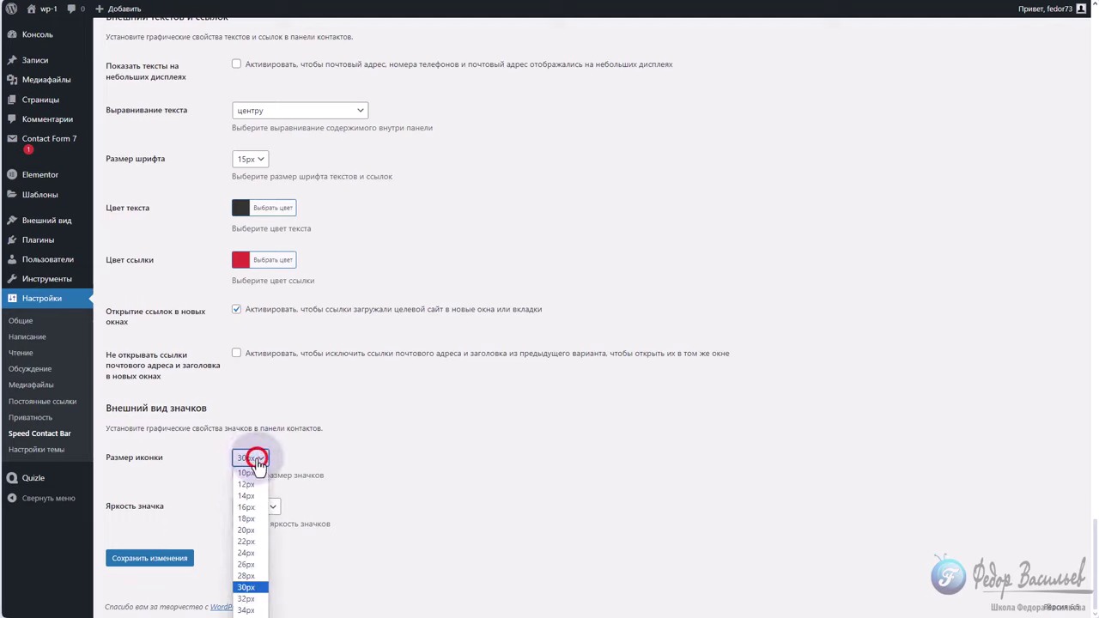
click(256, 459)
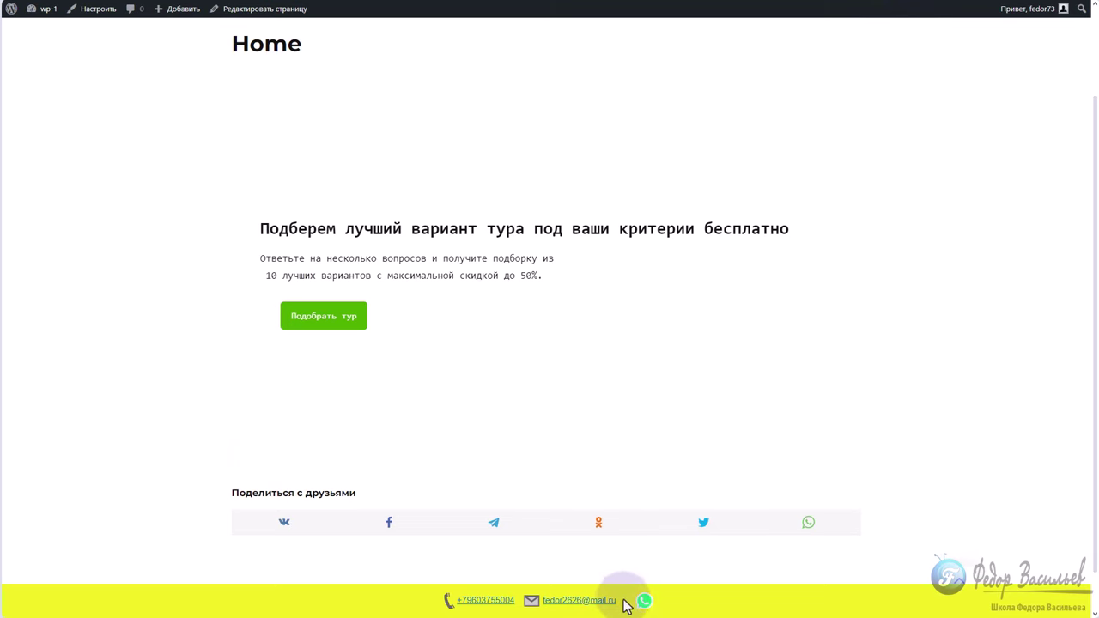
Check the contact bar's link colour on the home page and inspect its mobile layout in the iPhone SE device preview.
scroll(846, 478, down, 1)
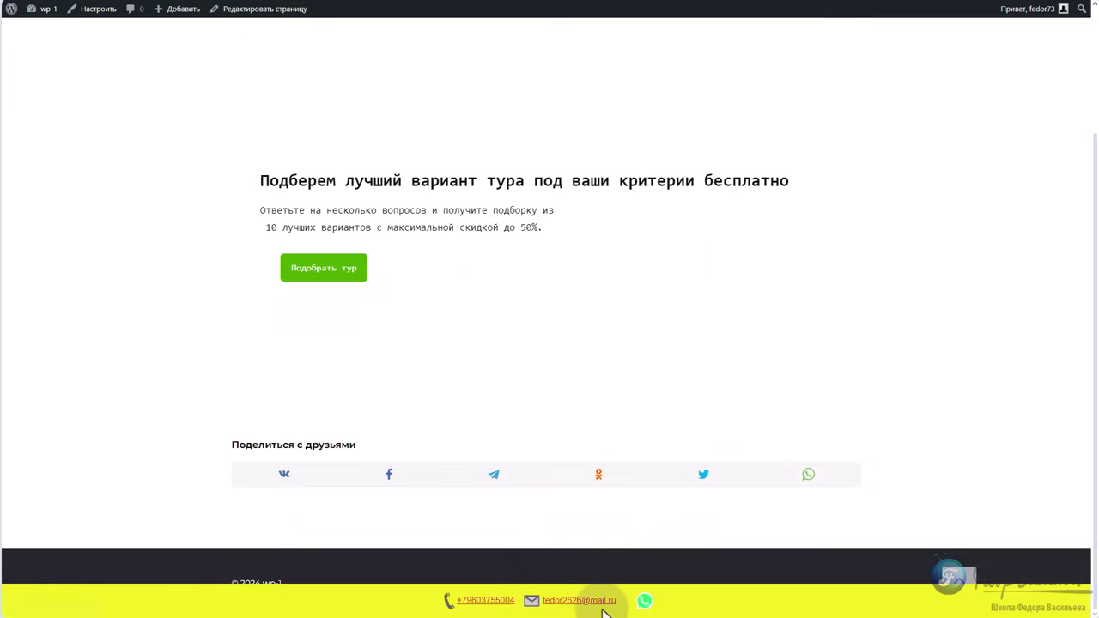
right_click(533, 525)
click(566, 516)
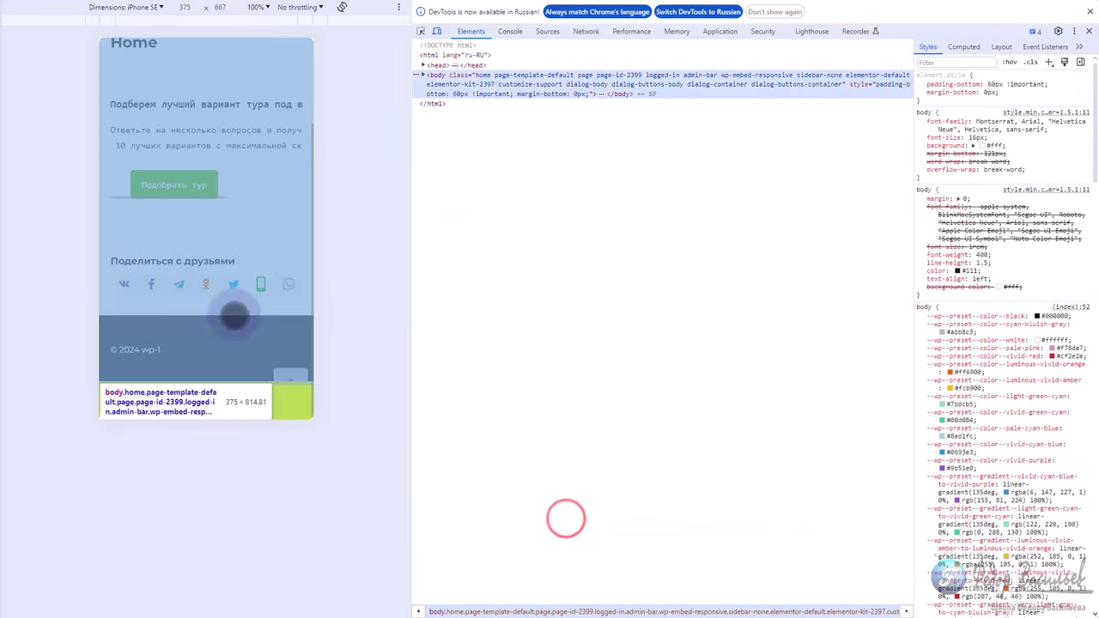
click(259, 342)
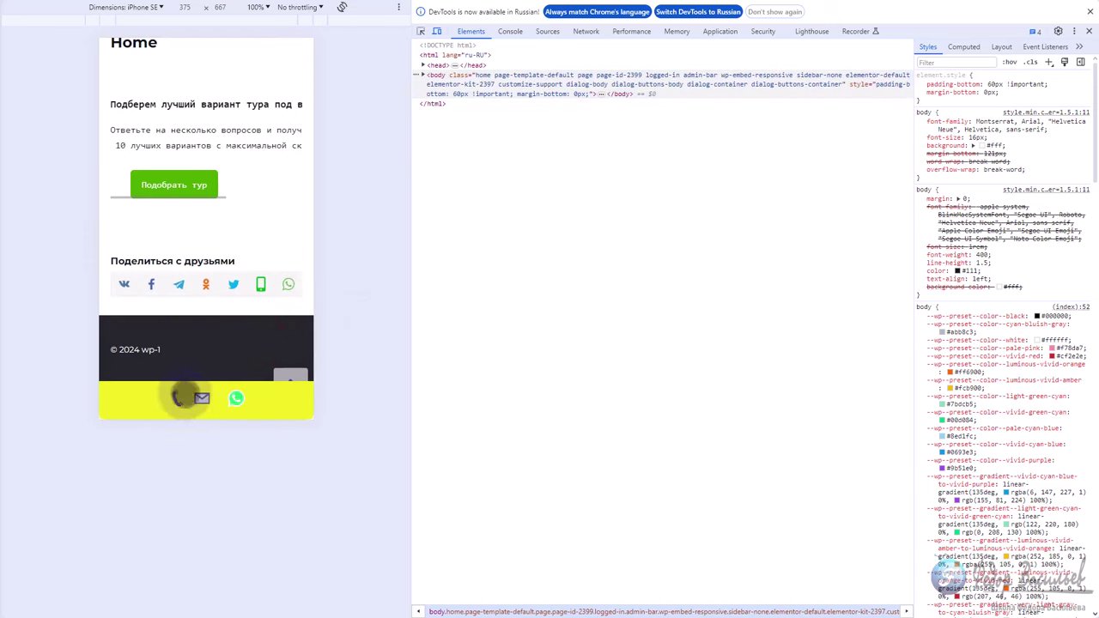
scroll(215, 326, up, 2)
scroll(177, 258, down, 2)
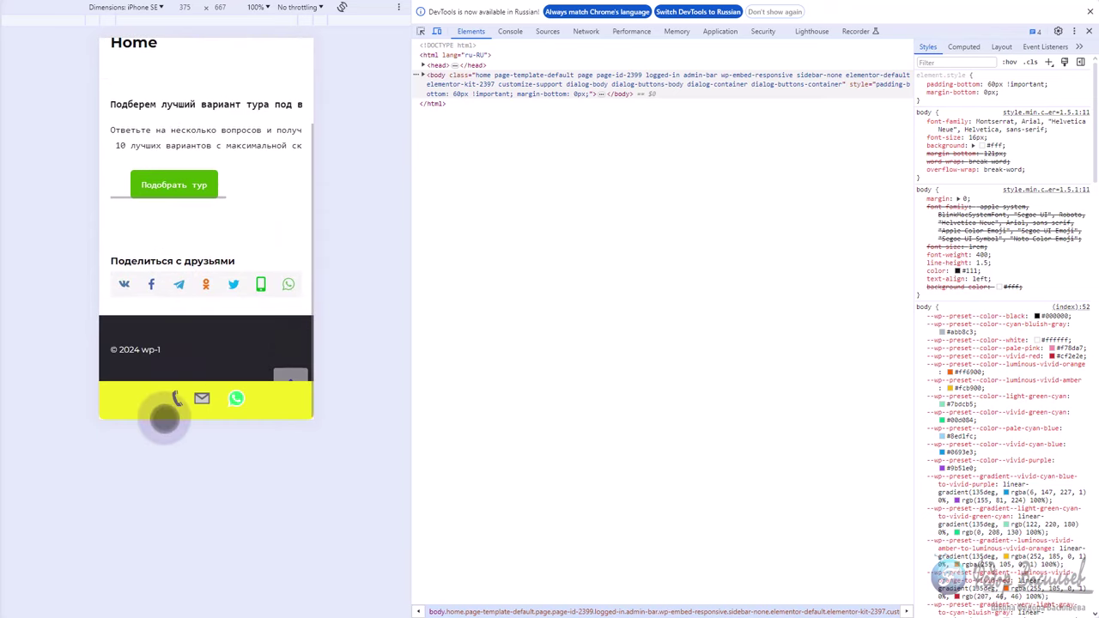